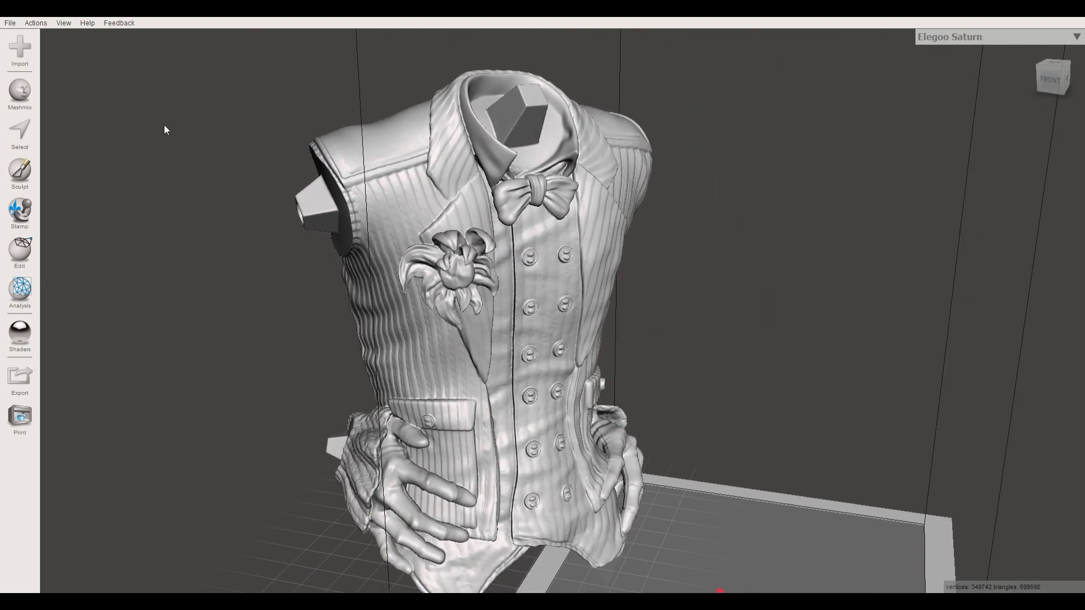
# - Hollow the waistcoat bust with a 1.6 mm offset distance and update the hollow preview
pyautogui.click(30, 253)
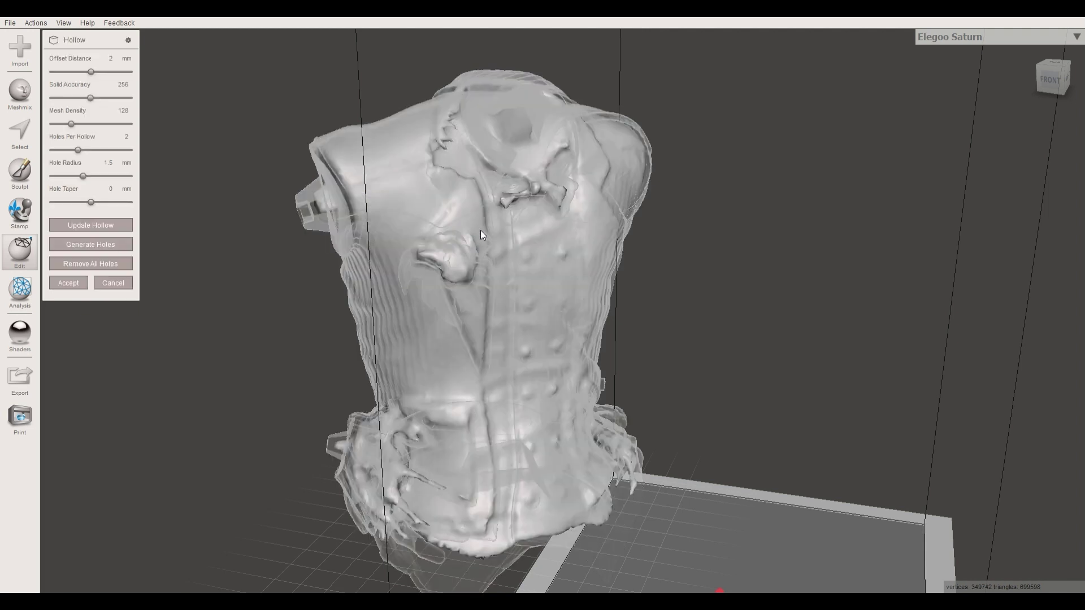
pyautogui.moveTo(242, 95); pyautogui.dragTo(707, 305, button='right')
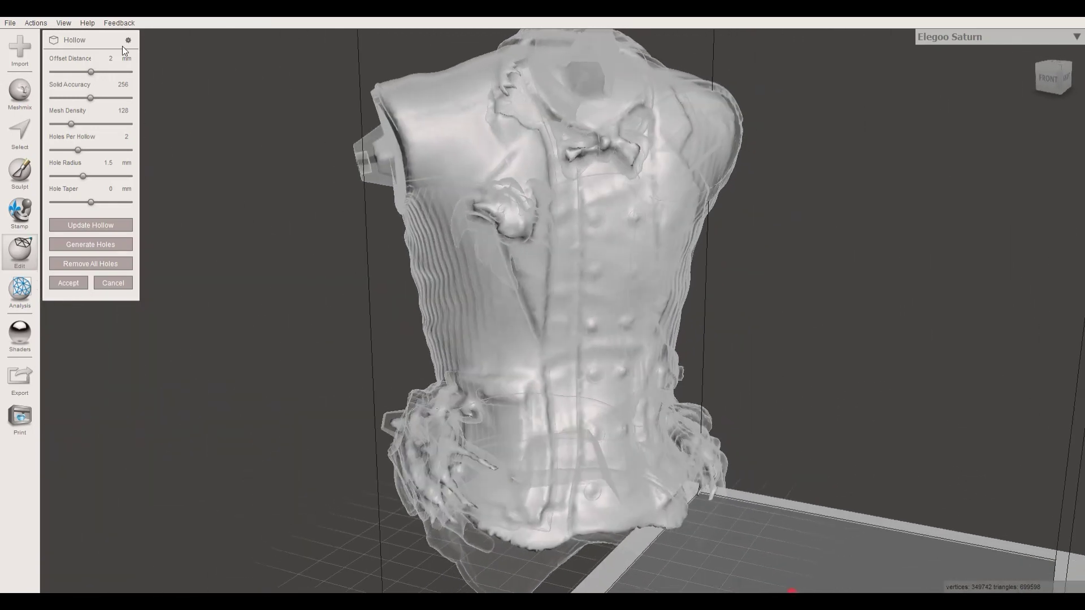
pyautogui.write('1.6')
pyautogui.click(112, 229)
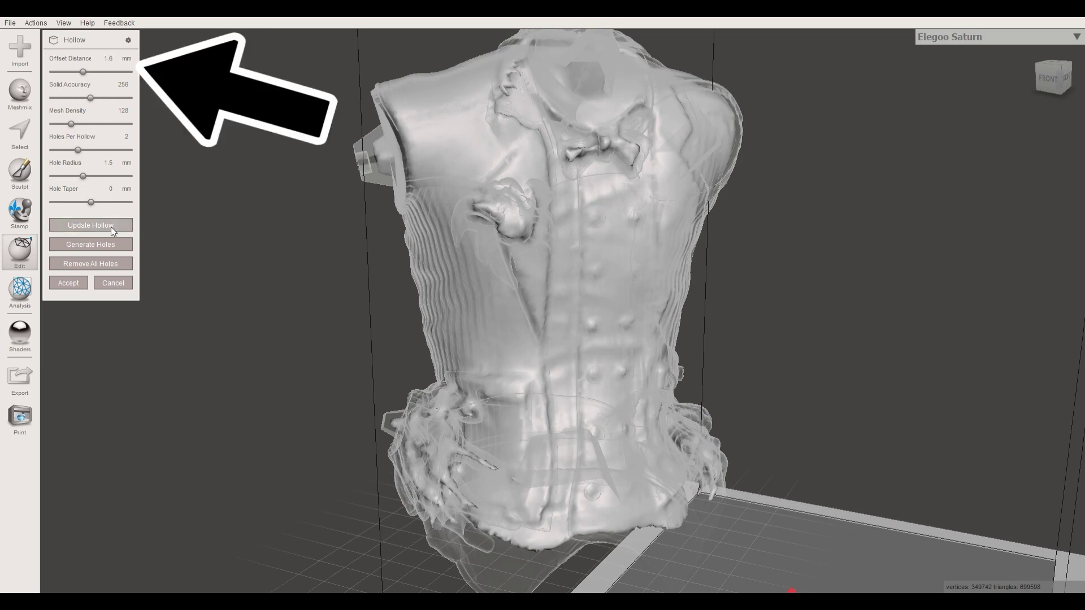
pyautogui.moveTo(407, 272)
pyautogui.mouseDown(button='right')
pyautogui.moveTo(465, 280)
pyautogui.moveTo(541, 246)
pyautogui.moveTo(395, 271)
pyautogui.mouseUp(button='right')
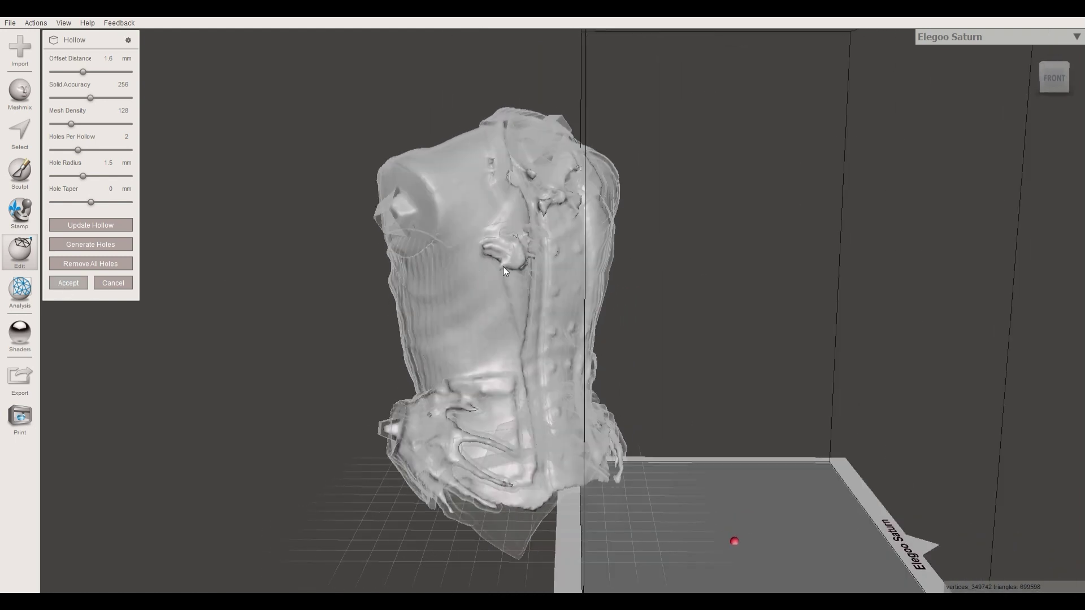
# - Apply the hollow, then plane-cut the bust vertically, discarding one half
pyautogui.press('Return')
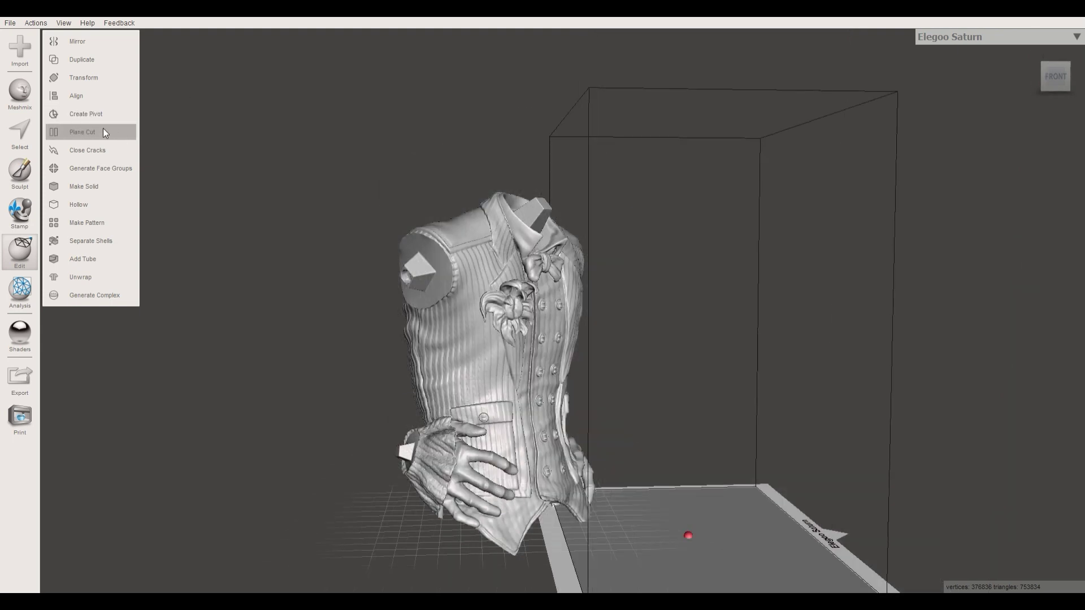
pyautogui.click(104, 132)
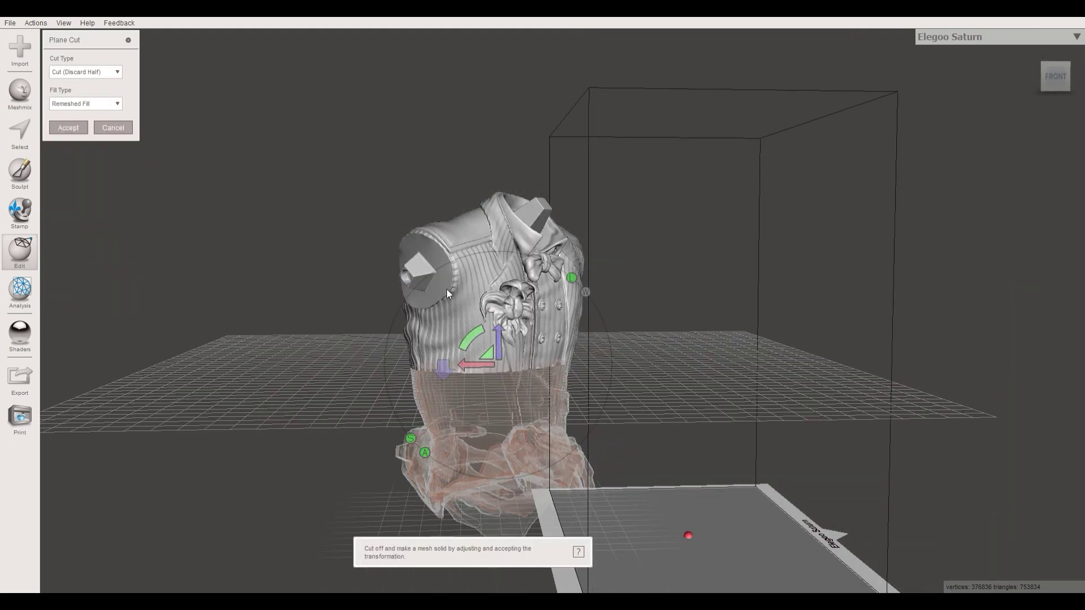
pyautogui.moveTo(476, 572); pyautogui.dragTo(476, 570)
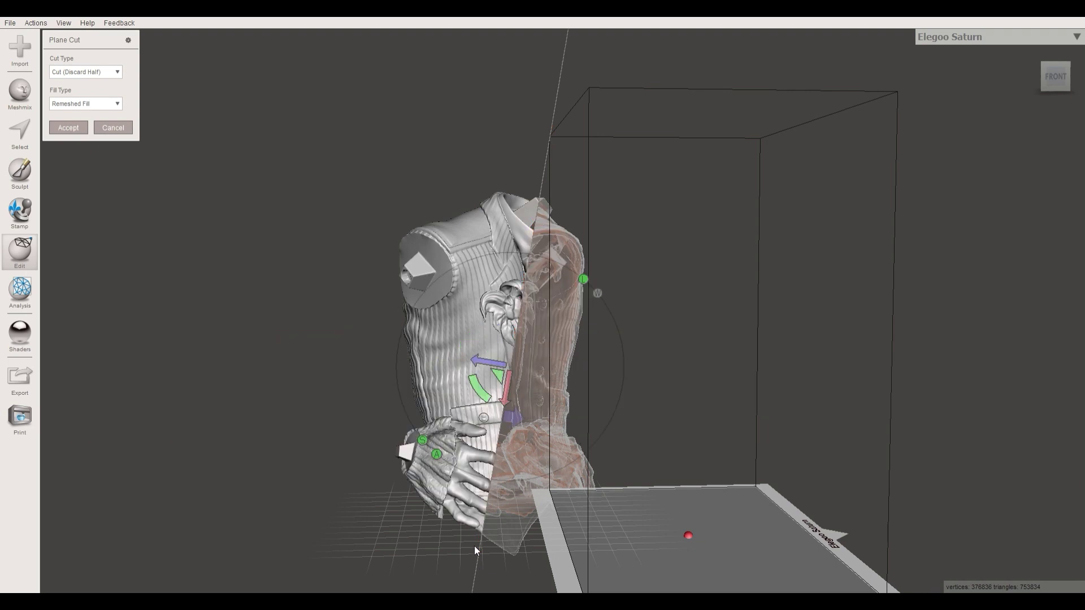
pyautogui.moveTo(473, 546)
pyautogui.mouseDown(button='right')
pyautogui.moveTo(521, 422)
pyautogui.moveTo(439, 449)
pyautogui.mouseUp(button='right')
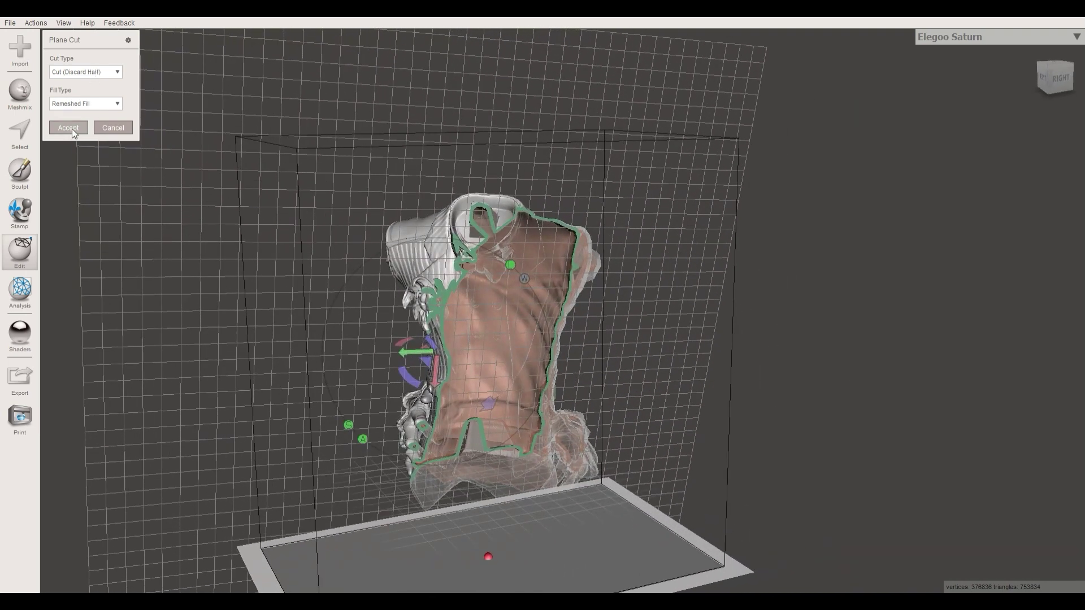
pyautogui.press('Return')
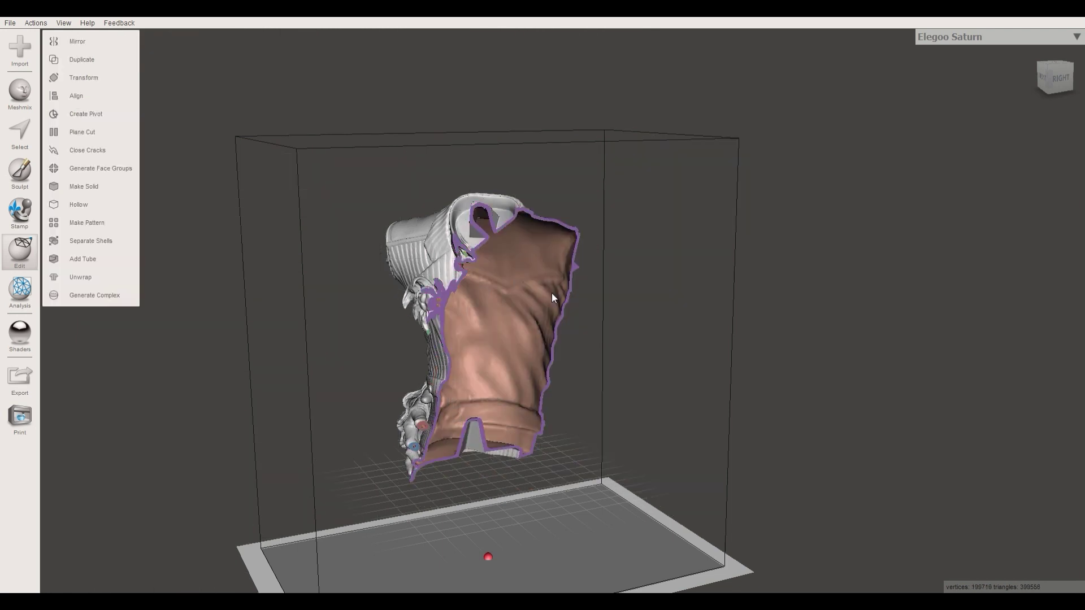
# - Zoom and orbit around the cut bust to inspect its exposed hollow interior
pyautogui.moveTo(551, 293); pyautogui.dragTo(538, 298, button='right')
pyautogui.scroll(2, 512, 337)
pyautogui.scroll(2, 512, 336)
pyautogui.moveTo(512, 337); pyautogui.dragTo(819, 292, button='right')
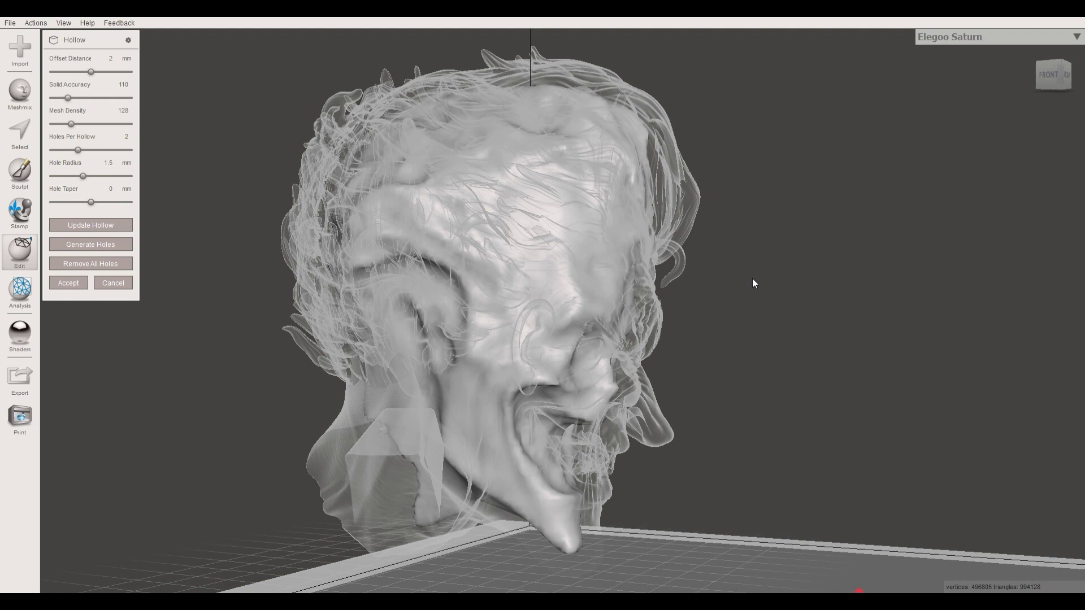
# - Orbit and zoom around the hollowed heads to inspect the snarling head's side and mouth
pyautogui.moveTo(744, 290); pyautogui.dragTo(383, 278, button='right')
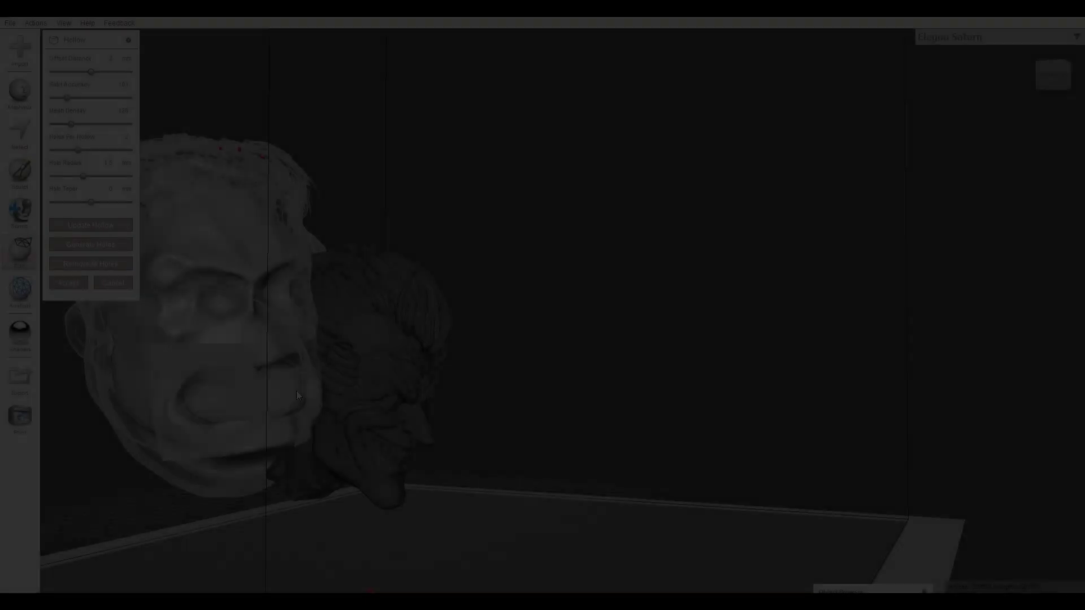
pyautogui.moveTo(297, 394); pyautogui.dragTo(442, 391, button='right')
pyautogui.scroll(8, 441, 388)
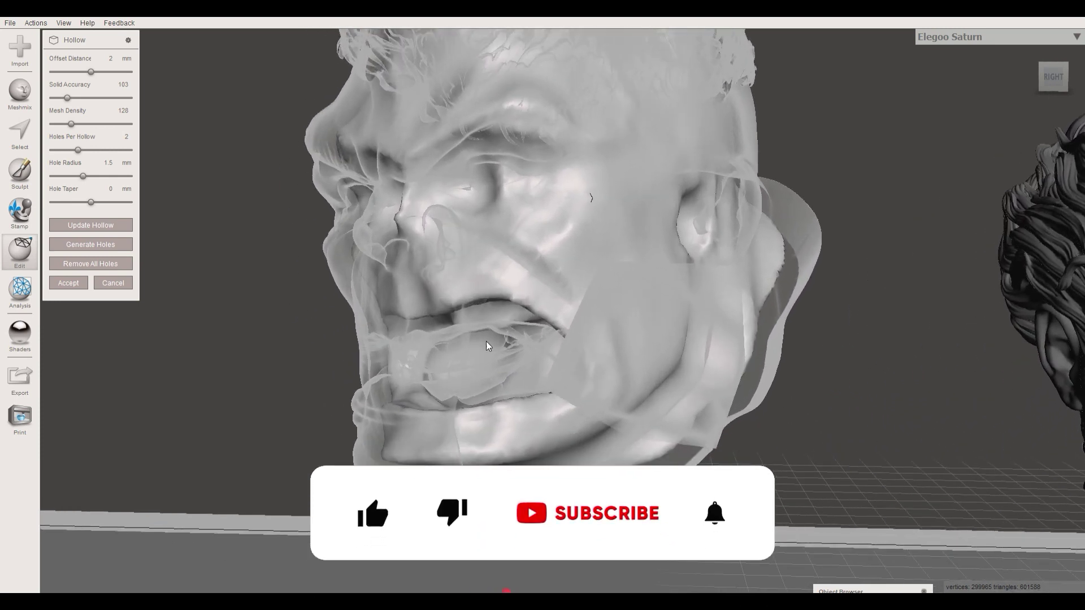
pyautogui.moveTo(486, 341); pyautogui.dragTo(656, 334, button='right')
# - Apply the hollow and draw a vertical plane-cut line through the head
pyautogui.click(68, 283)
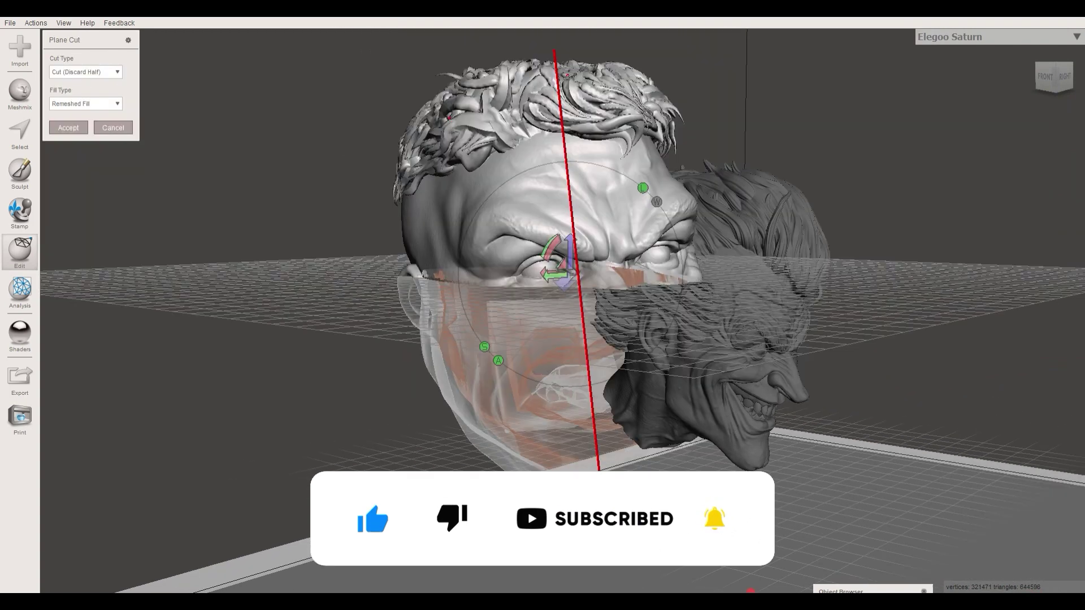
pyautogui.moveTo(605, 538); pyautogui.dragTo(411, 418, button='right')
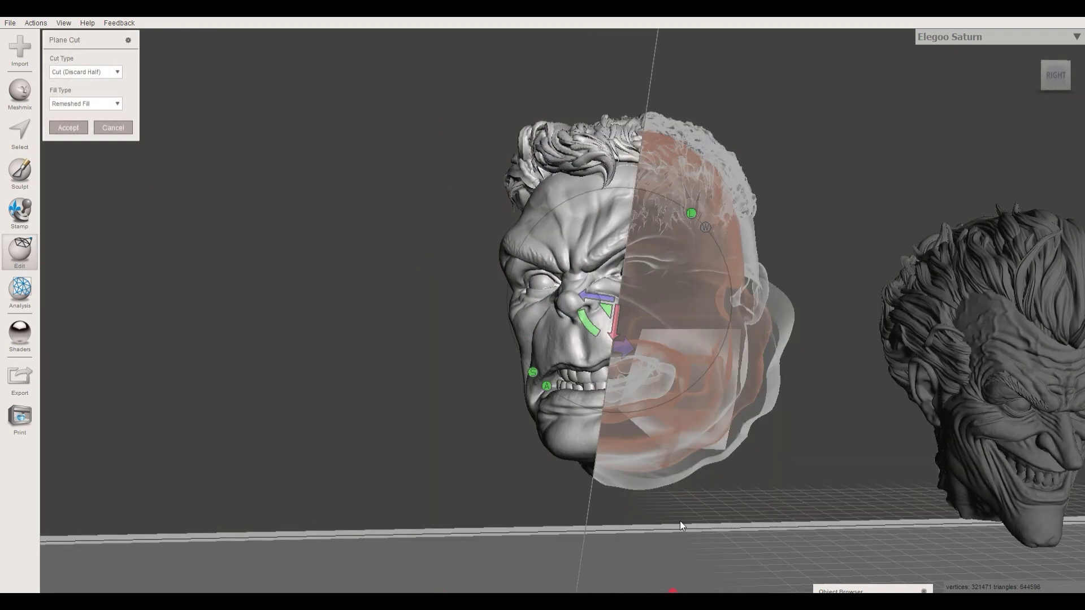
pyautogui.moveTo(680, 521); pyautogui.dragTo(457, 469, button='right')
# - Zoom in and slide the cut plane down toward the neck base, then check the cut
pyautogui.scroll(10, 456, 469)
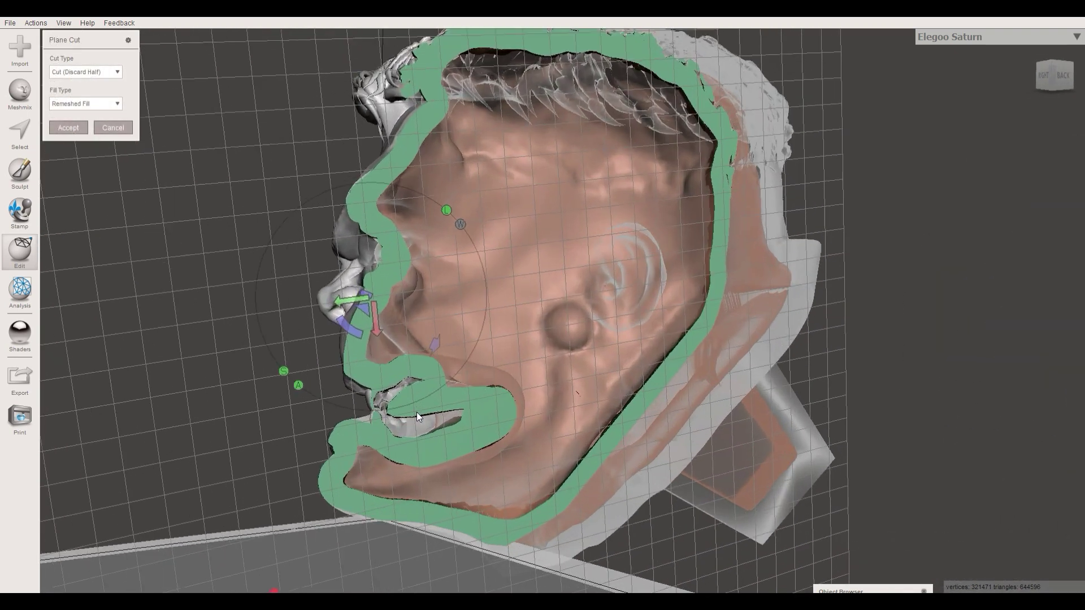
pyautogui.scroll(8, 527, 416)
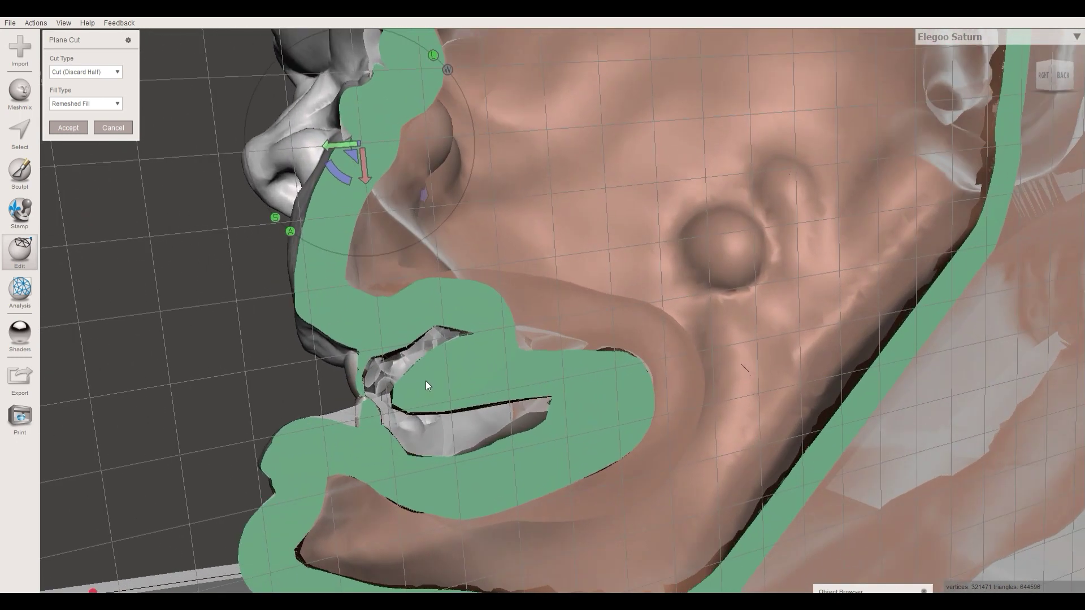
pyautogui.moveTo(425, 381); pyautogui.dragTo(422, 309, button='middle')
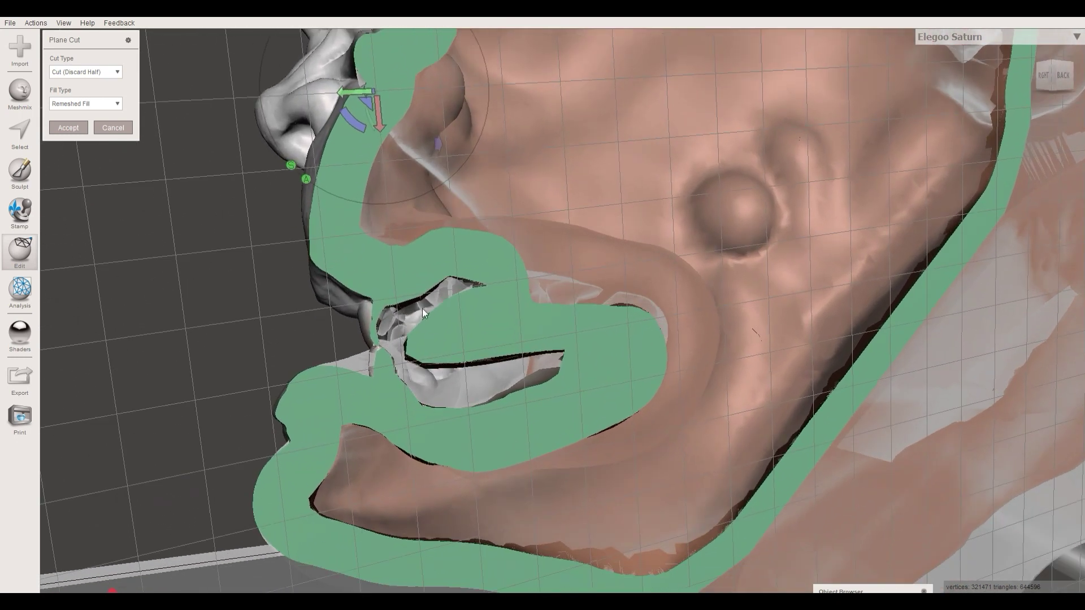
pyautogui.scroll(2, 461, 379)
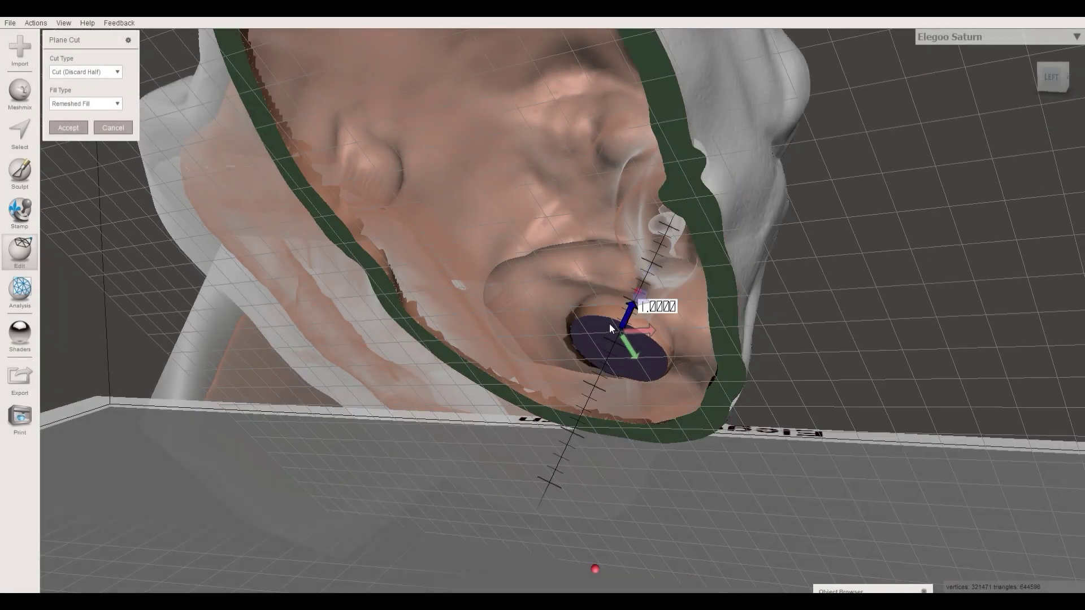
pyautogui.moveTo(609, 324); pyautogui.dragTo(544, 433)
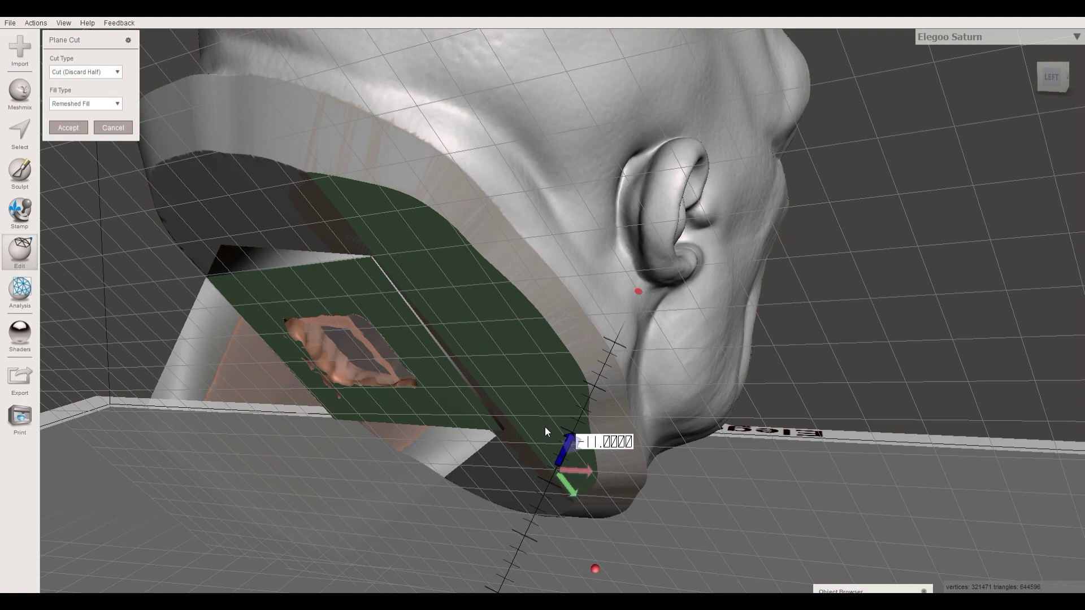
pyautogui.moveTo(545, 431); pyautogui.dragTo(496, 388, button='right')
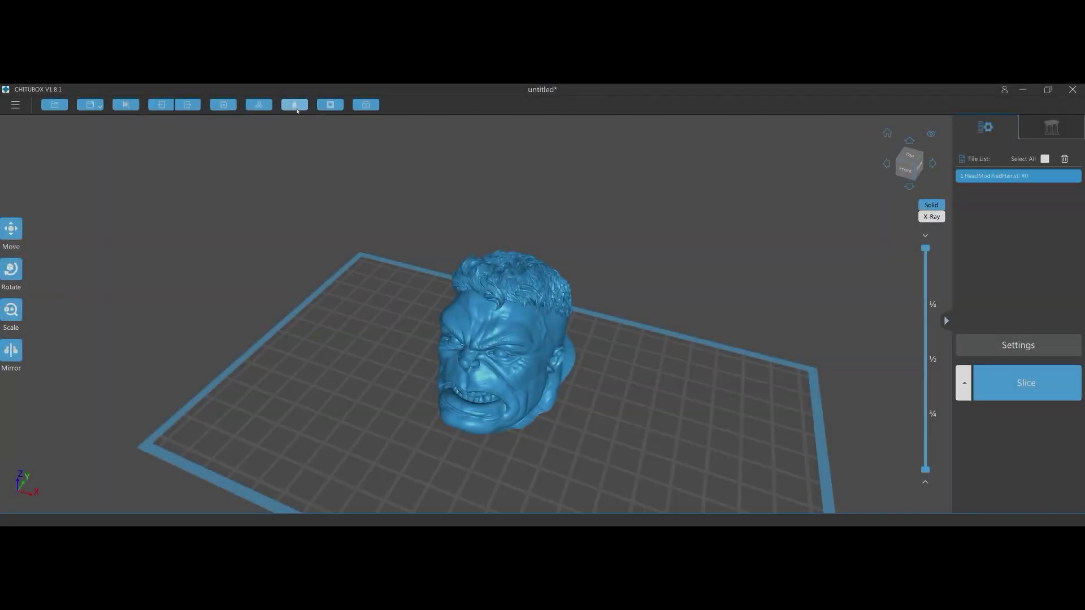
# - Hollow the head with 1.60 mm walls and raise the layer slider to reveal the interior
pyautogui.click(295, 104)
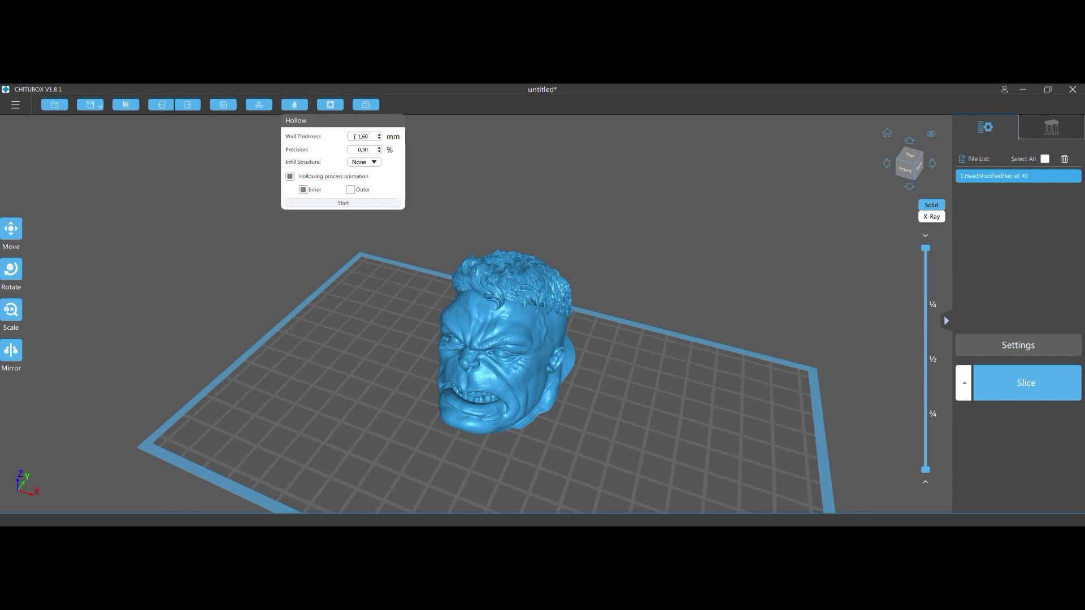
pyautogui.click(354, 204)
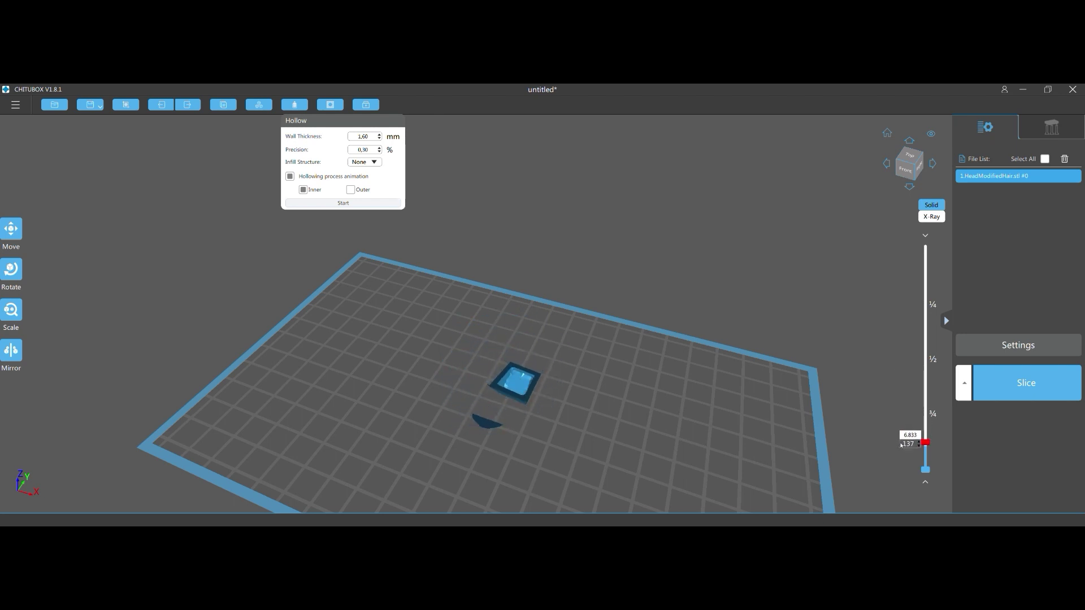
pyautogui.moveTo(925, 451); pyautogui.dragTo(919, 413)
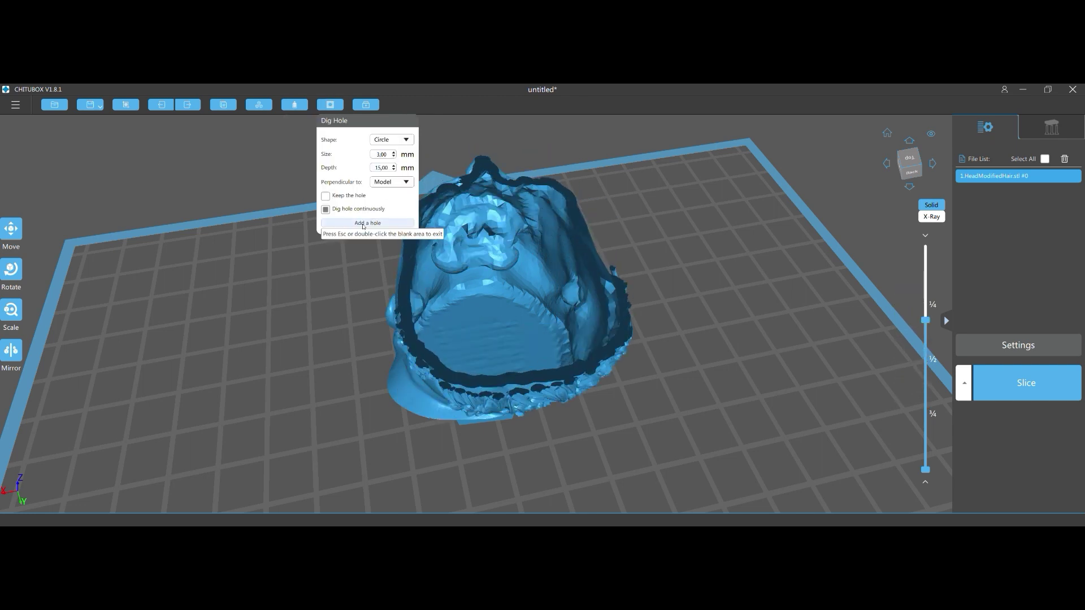
# - Begin adding drain holes and orbit to look down into the hollow head
pyautogui.click(363, 224)
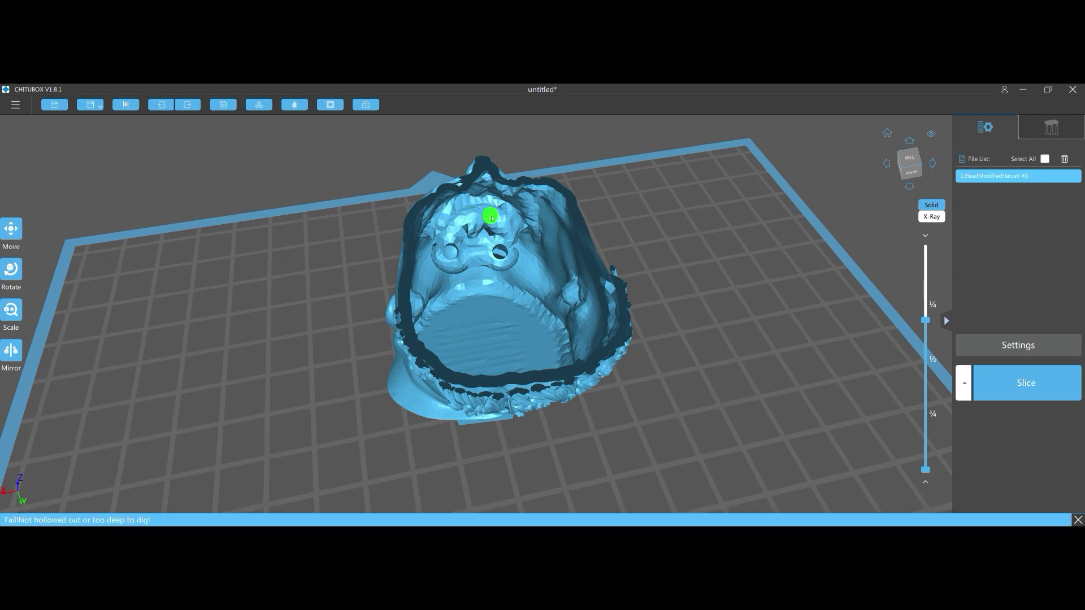
pyautogui.moveTo(491, 244); pyautogui.dragTo(553, 280, button='right')
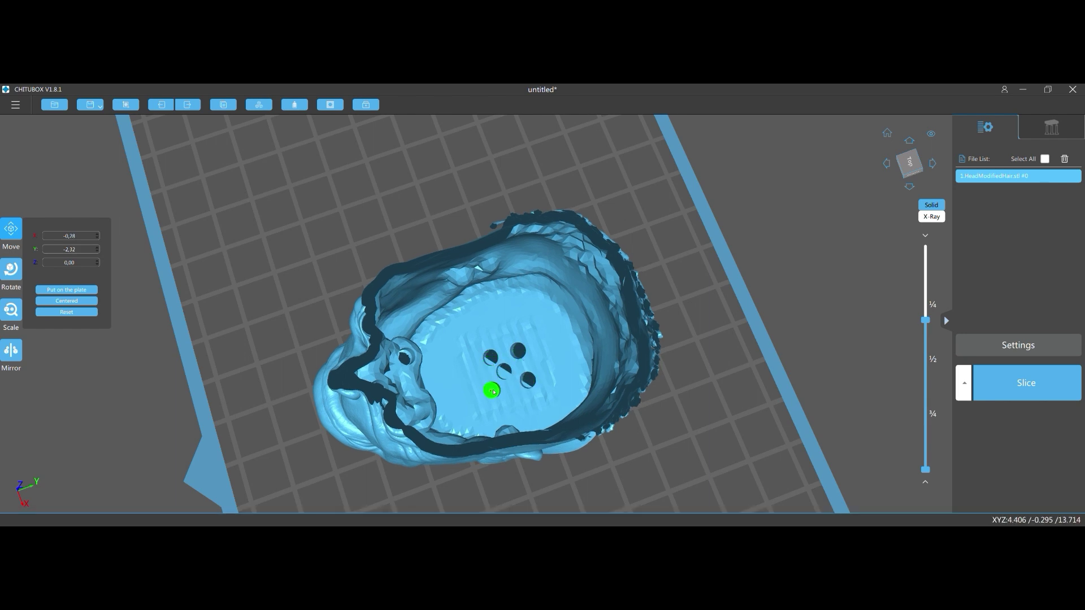
pyautogui.moveTo(509, 391); pyautogui.dragTo(496, 341, button='right')
# - Raise the hole size to 7 mm and dig a drain hole into the head's underside
pyautogui.scroll(5, 497, 341)
pyautogui.scroll(-3, 479, 337)
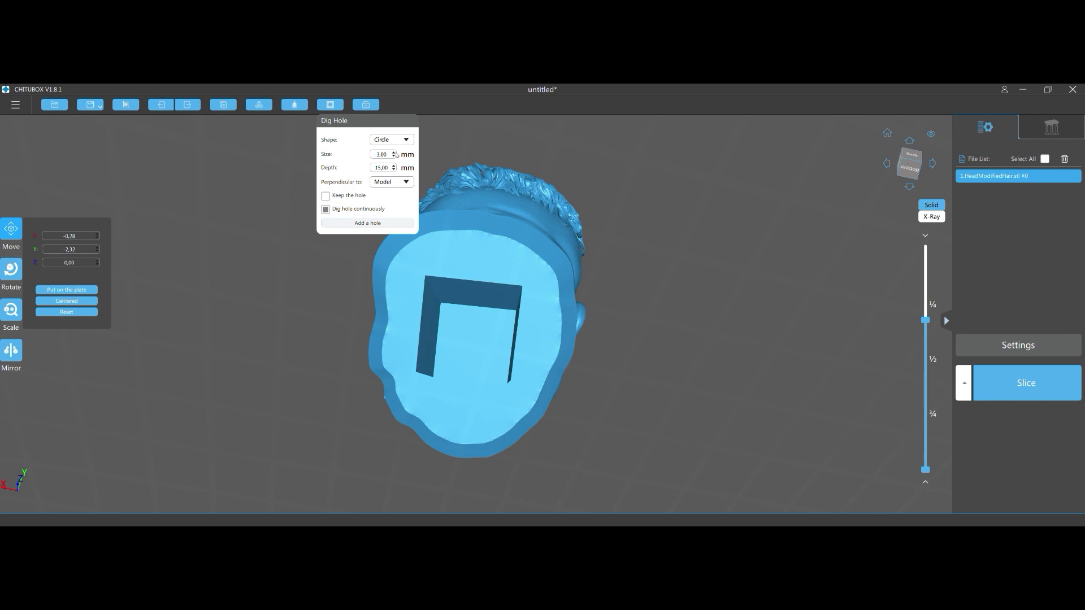
pyautogui.click(395, 153)
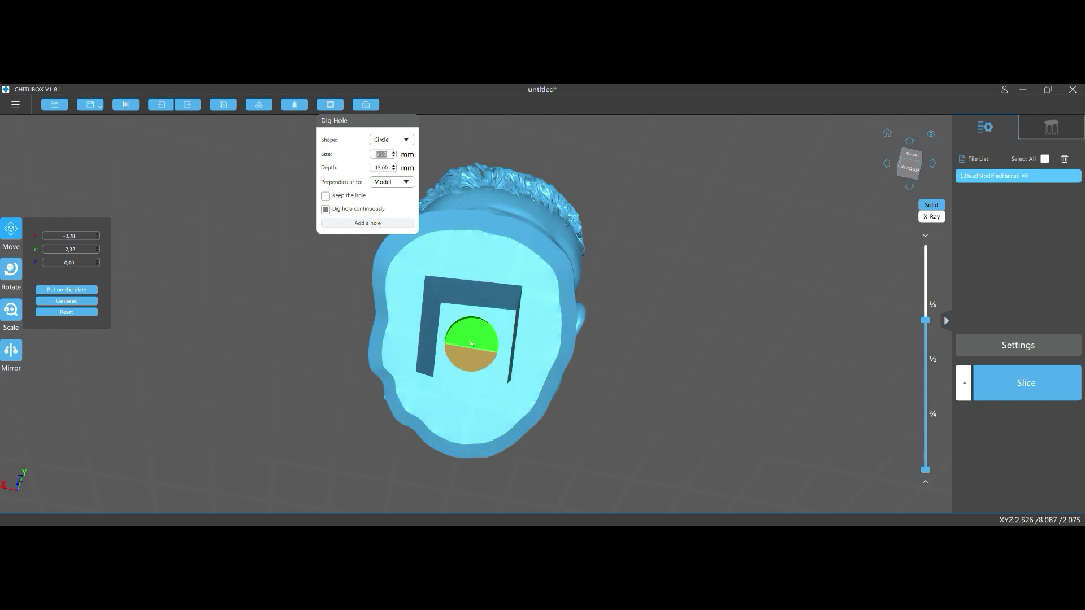
pyautogui.click(472, 343)
# - Rotate around the new hole, try a second hole inside it, and view the back
pyautogui.moveTo(471, 343); pyautogui.dragTo(515, 332, button='right')
pyautogui.scroll(5, 515, 333)
pyautogui.click(463, 329)
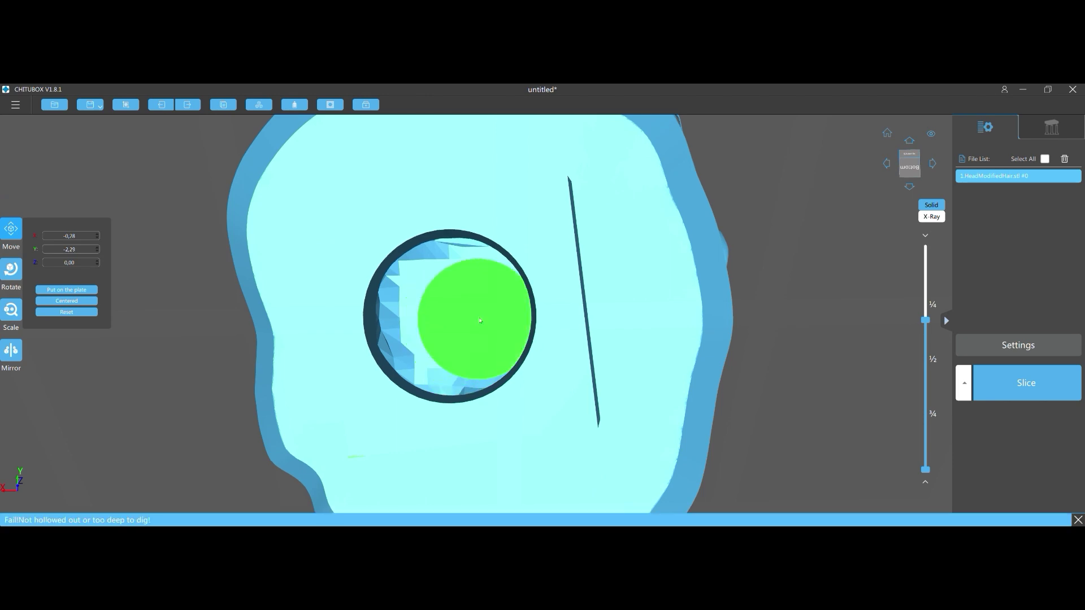
pyautogui.scroll(-3, 466, 322)
pyautogui.moveTo(562, 280)
pyautogui.mouseDown(button='right')
pyautogui.moveTo(565, 303)
pyautogui.moveTo(569, 272)
pyautogui.moveTo(557, 308)
pyautogui.moveTo(506, 333)
pyautogui.moveTo(388, 340)
pyautogui.mouseUp(button='right')
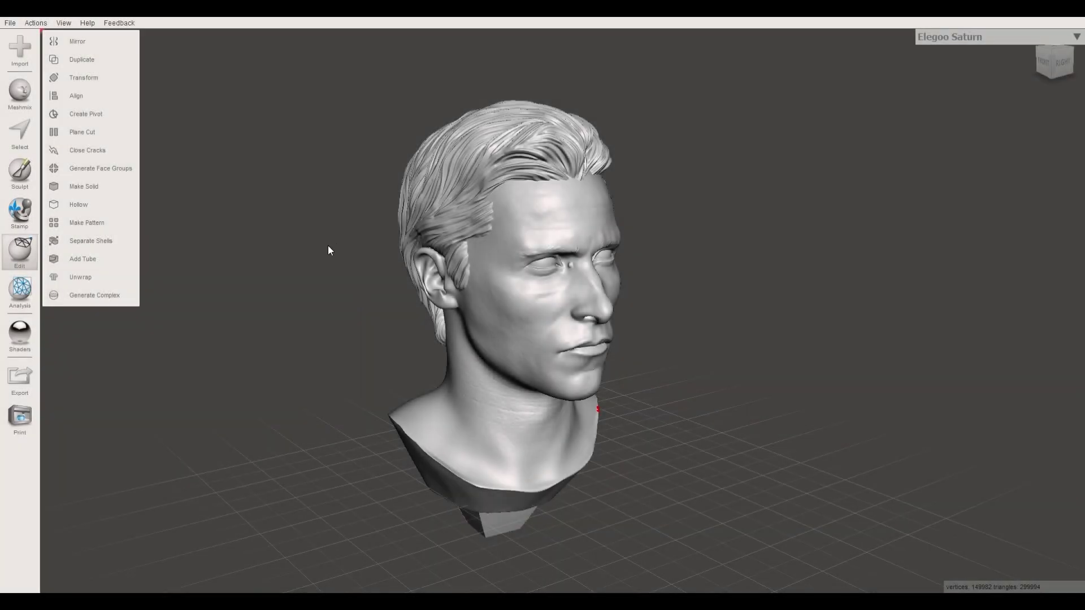
# - Orbit and zoom the head to a side profile to check the cut plane across the face
pyautogui.moveTo(329, 247); pyautogui.dragTo(463, 230, button='right')
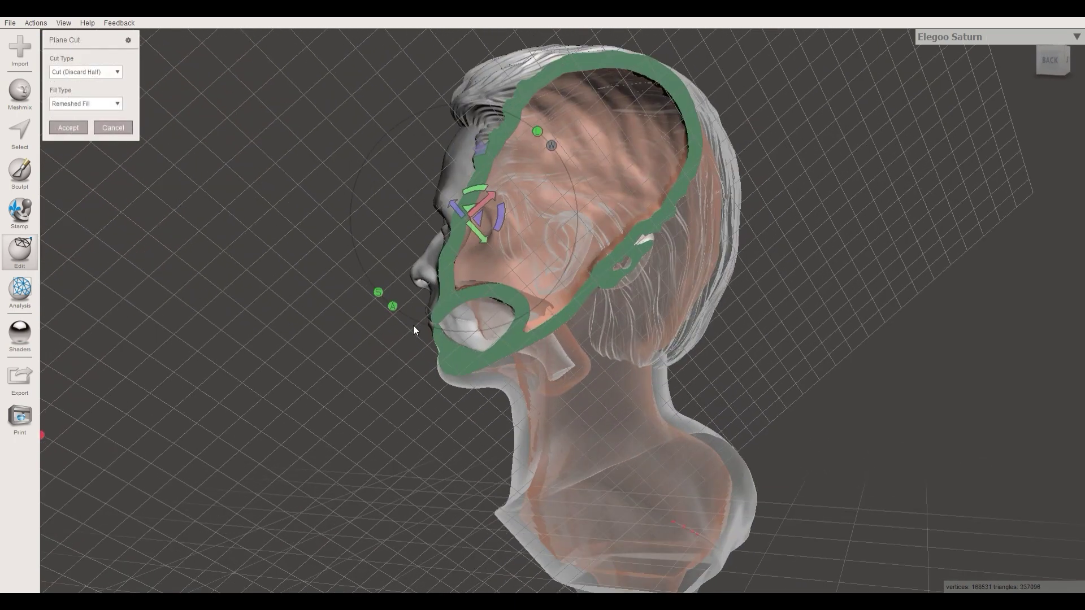
pyautogui.scroll(2, 413, 326)
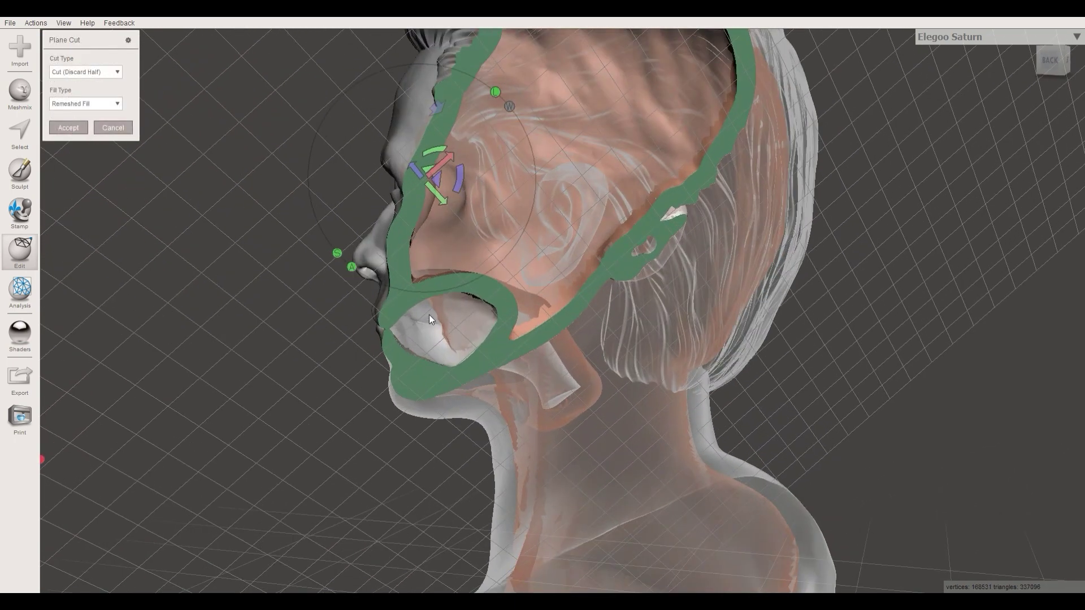
pyautogui.moveTo(429, 314); pyautogui.dragTo(481, 297, button='right')
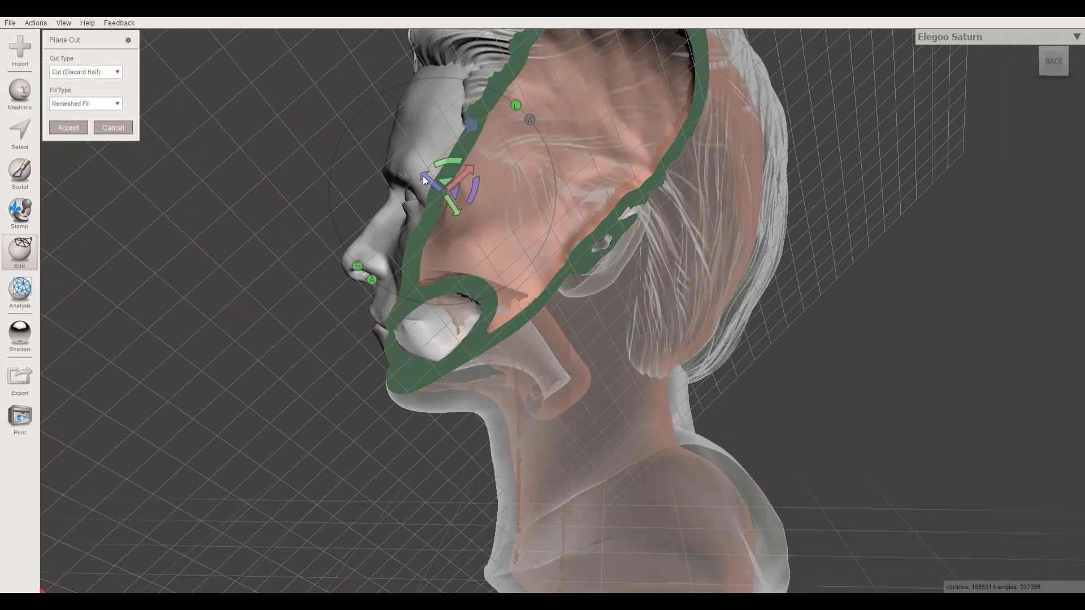
pyautogui.moveTo(424, 180)
pyautogui.mouseDown(button='right')
pyautogui.moveTo(484, 228)
pyautogui.moveTo(416, 182)
pyautogui.mouseUp(button='right')
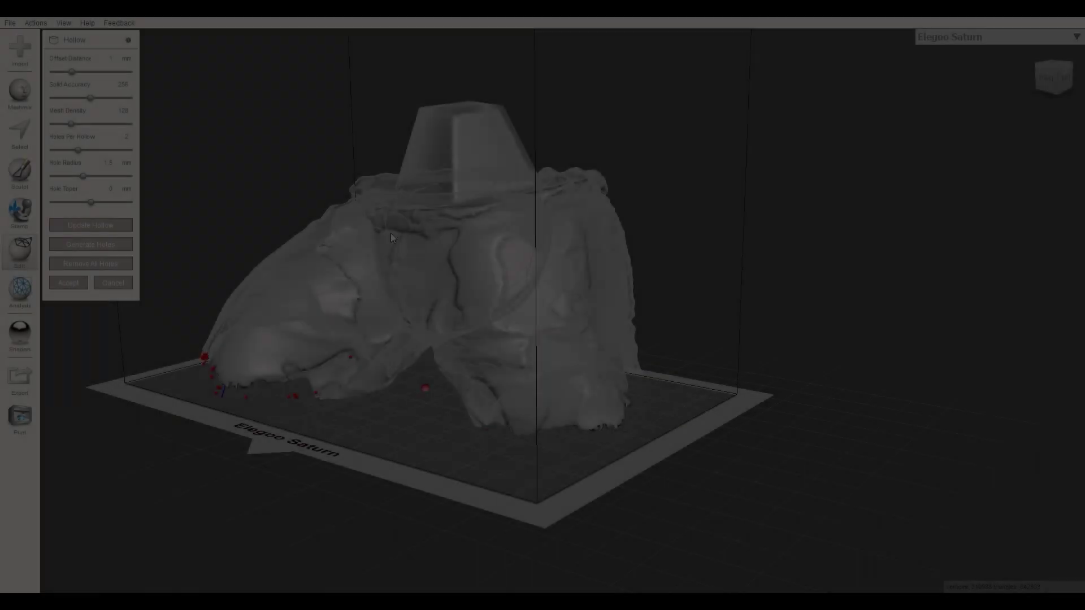
# - Inspect the grey model's 1 mm hollow shell, then shift the jeans' cut plane along its axis
pyautogui.scroll(5, 391, 233)
pyautogui.moveTo(345, 252); pyautogui.dragTo(245, 226, button='right')
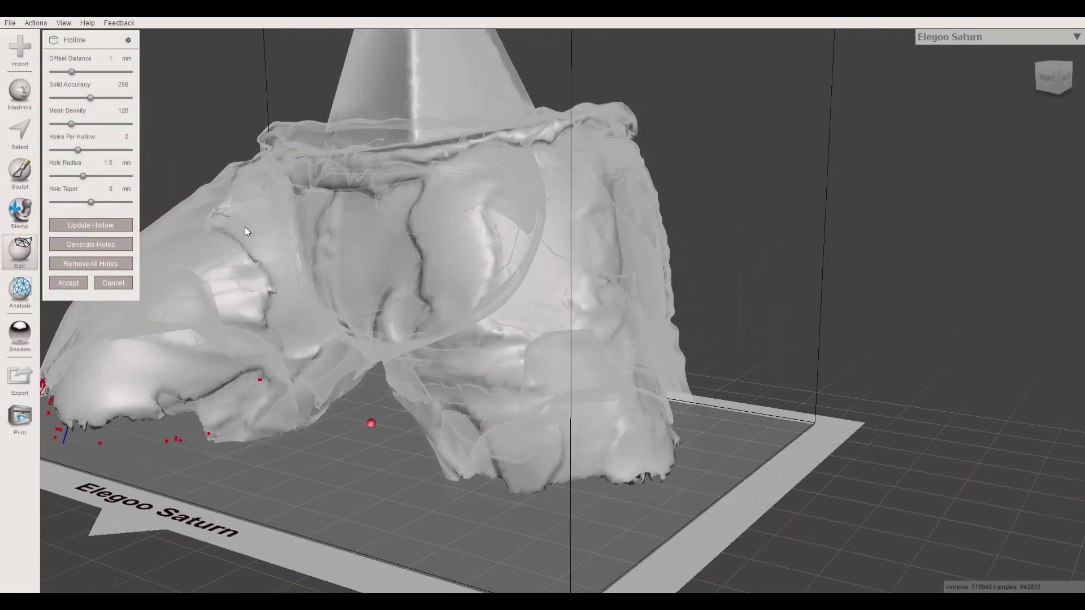
pyautogui.moveTo(329, 277); pyautogui.dragTo(409, 263, button='right')
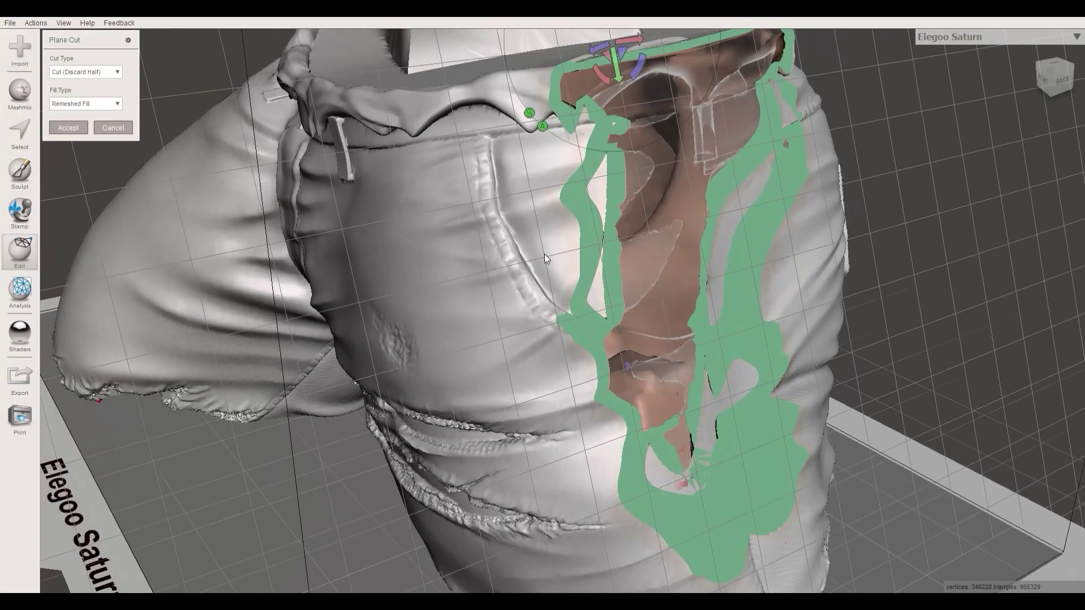
pyautogui.moveTo(544, 253); pyautogui.dragTo(625, 67, button='right')
pyautogui.moveTo(625, 67); pyautogui.dragTo(609, 87)
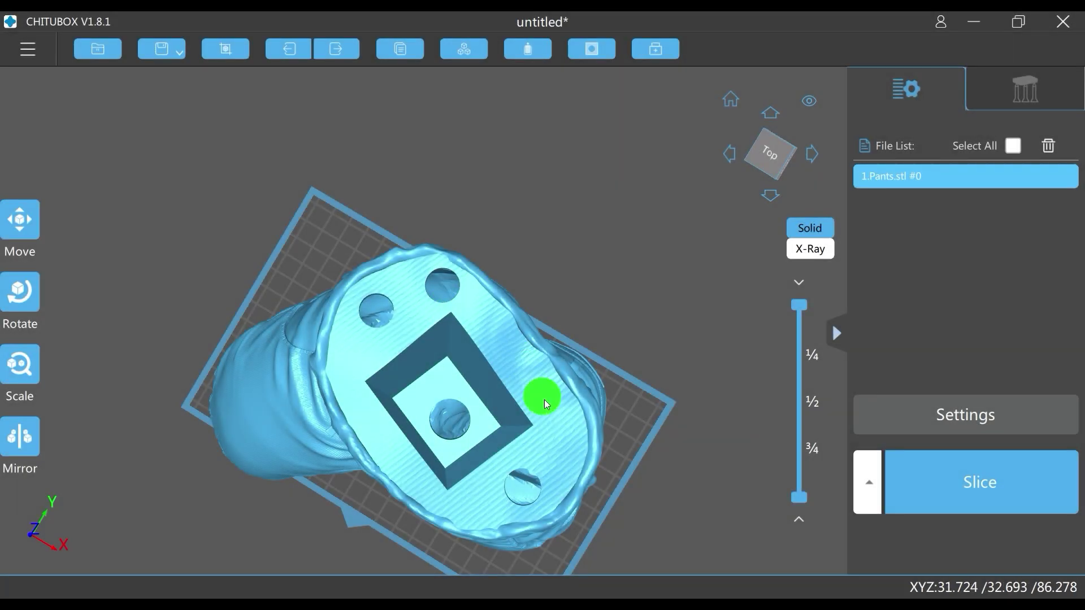
# - Check the pants' drain holes from below, then generate supports for the whole model with +All
pyautogui.moveTo(559, 434); pyautogui.dragTo(398, 332)
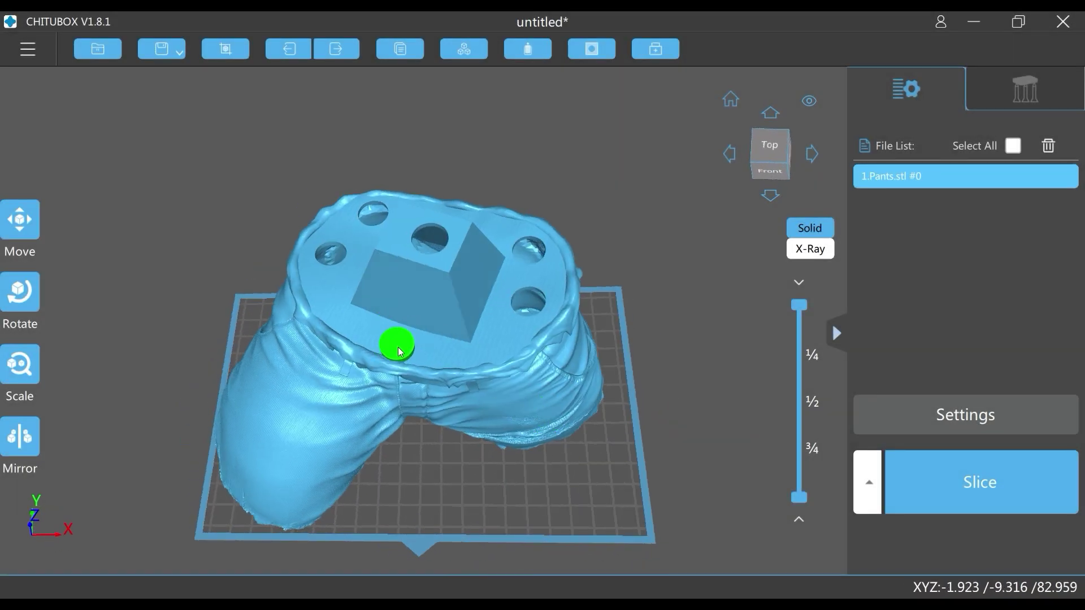
pyautogui.moveTo(475, 288); pyautogui.dragTo(452, 268)
pyautogui.moveTo(346, 281); pyautogui.dragTo(353, 315)
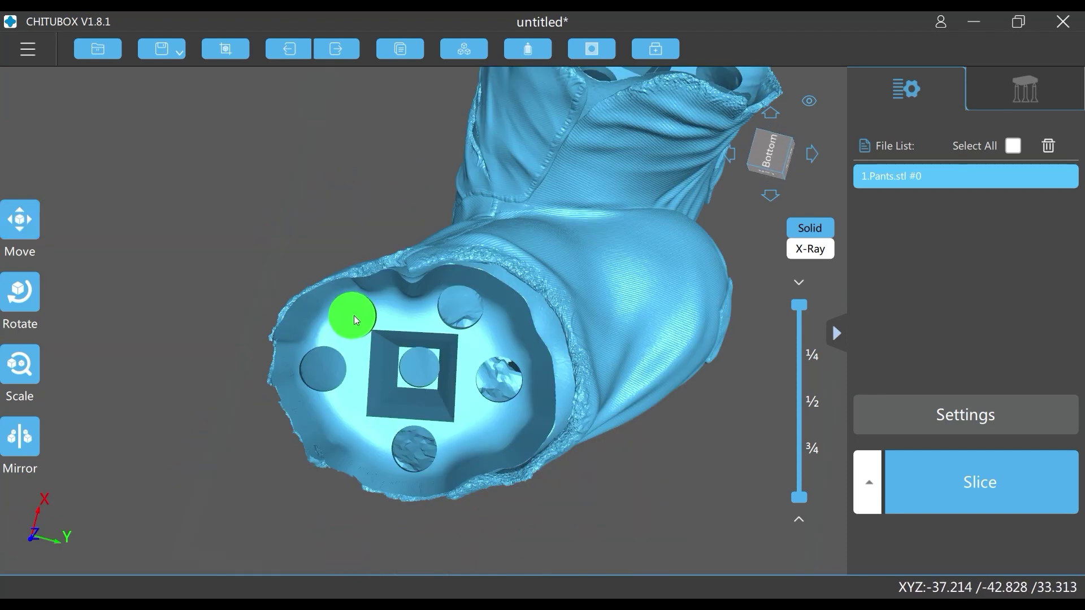
pyautogui.moveTo(440, 358); pyautogui.dragTo(581, 370)
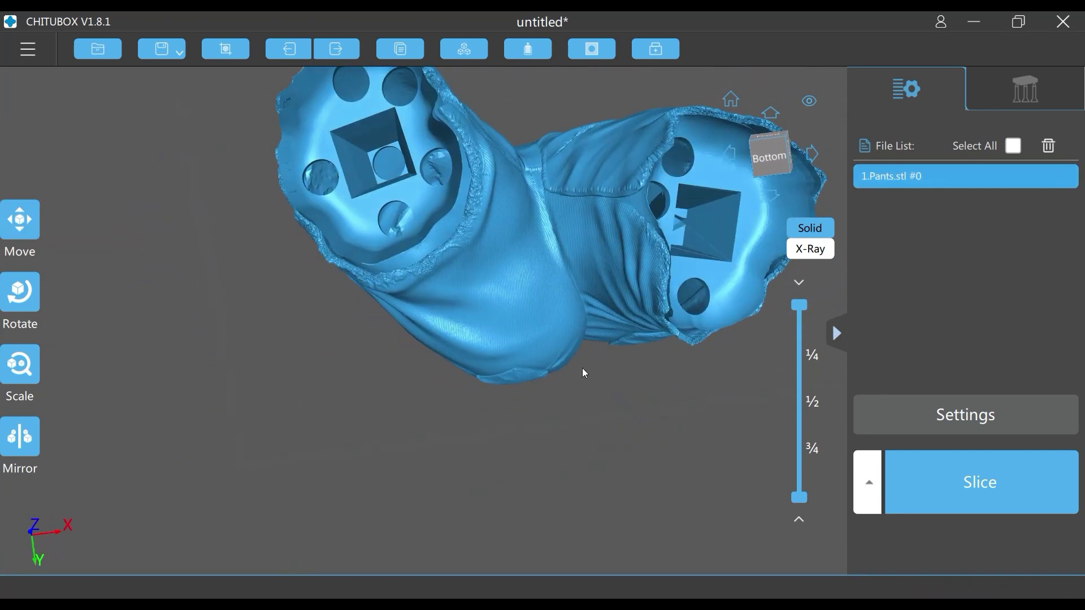
pyautogui.click(1025, 88)
pyautogui.click(1027, 510)
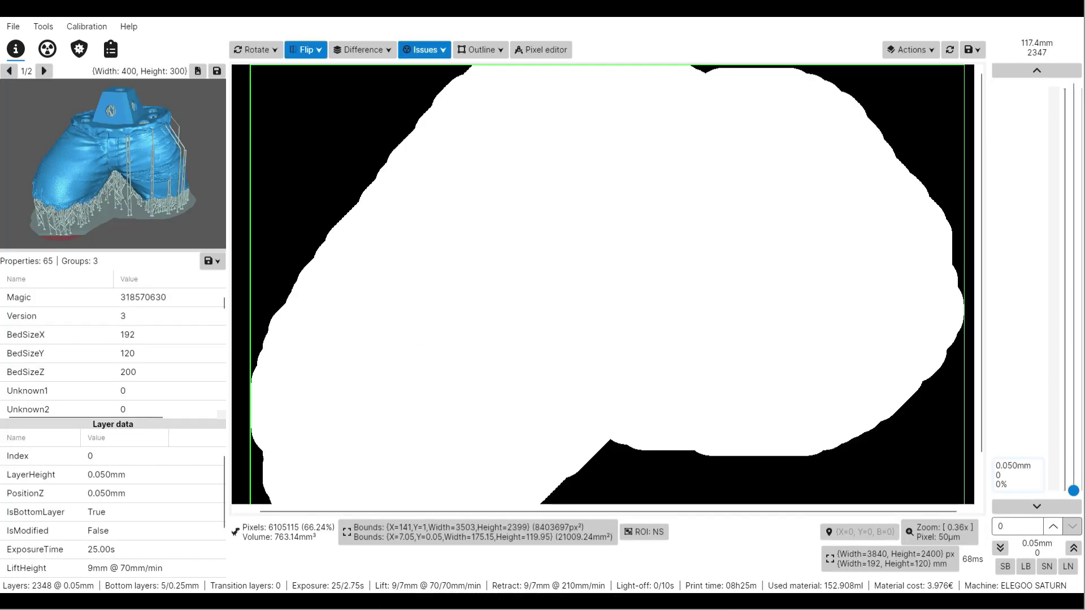
# - Preview the sliced pants from the top layers back to the first, then compute print issues
pyautogui.scroll(-1, 530, 327)
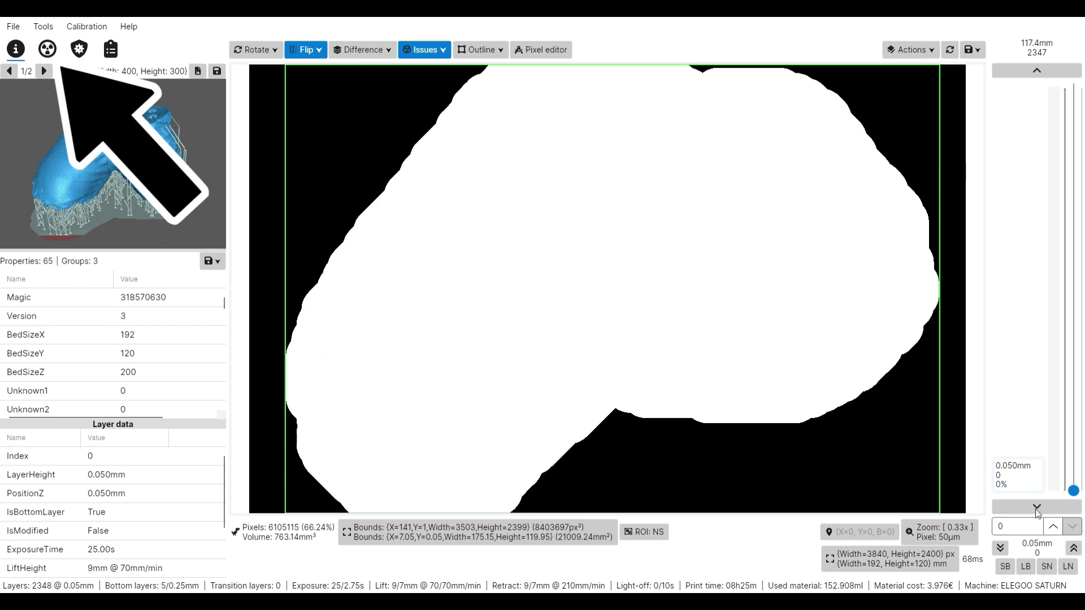
pyautogui.moveTo(1073, 490); pyautogui.dragTo(1073, 85)
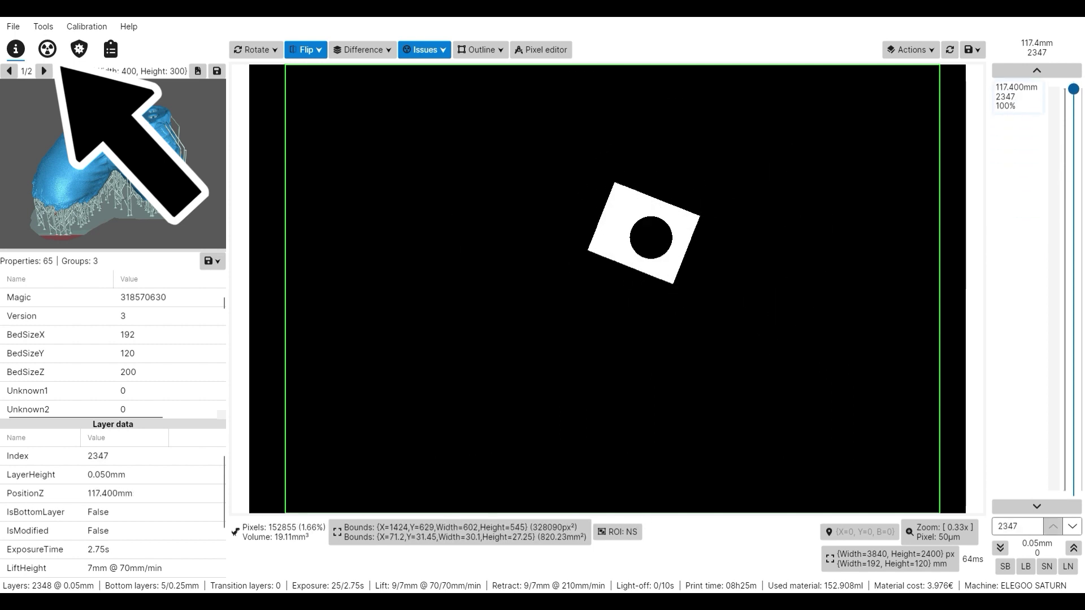
pyautogui.moveTo(1073, 157); pyautogui.dragTo(1027, 492)
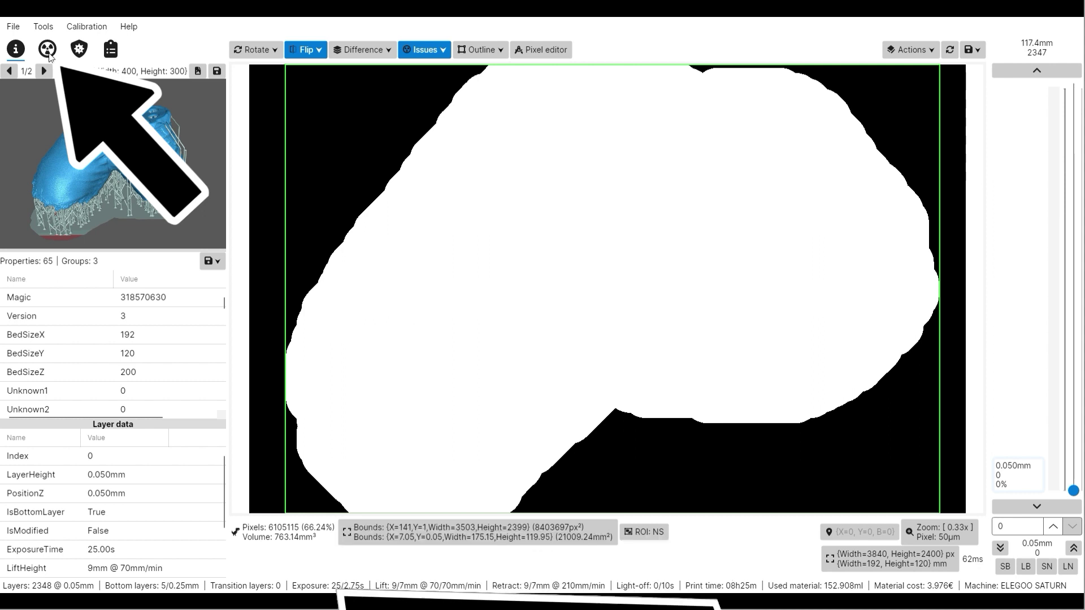
pyautogui.click(50, 50)
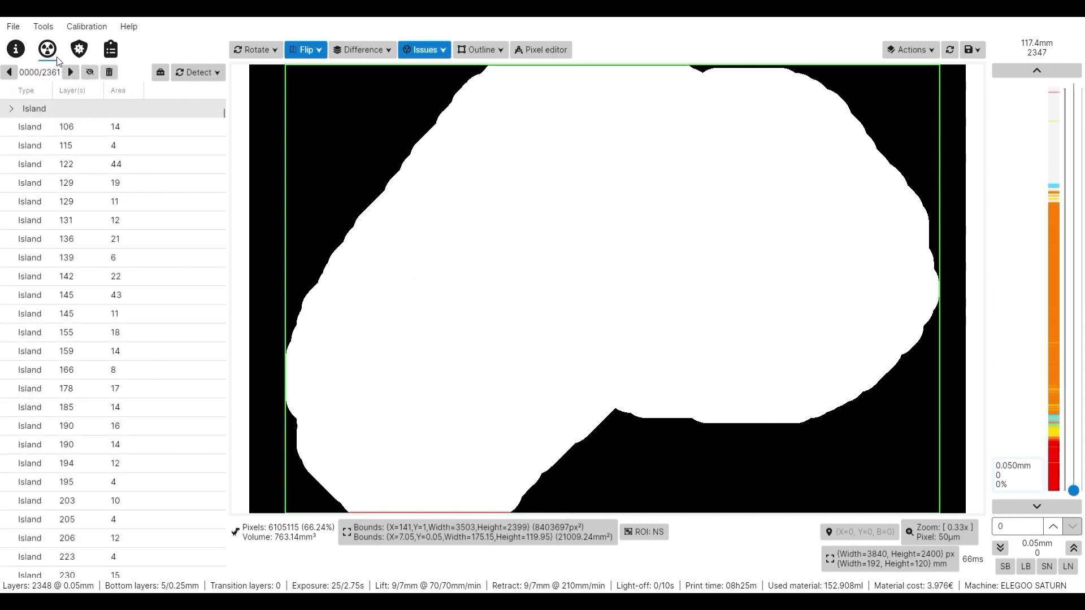
# - Fold the Island, Overhang, SuctionCup and TouchingBound issue groups, leaving only ResinTrap expanded
pyautogui.click(30, 126)
pyautogui.click(11, 109)
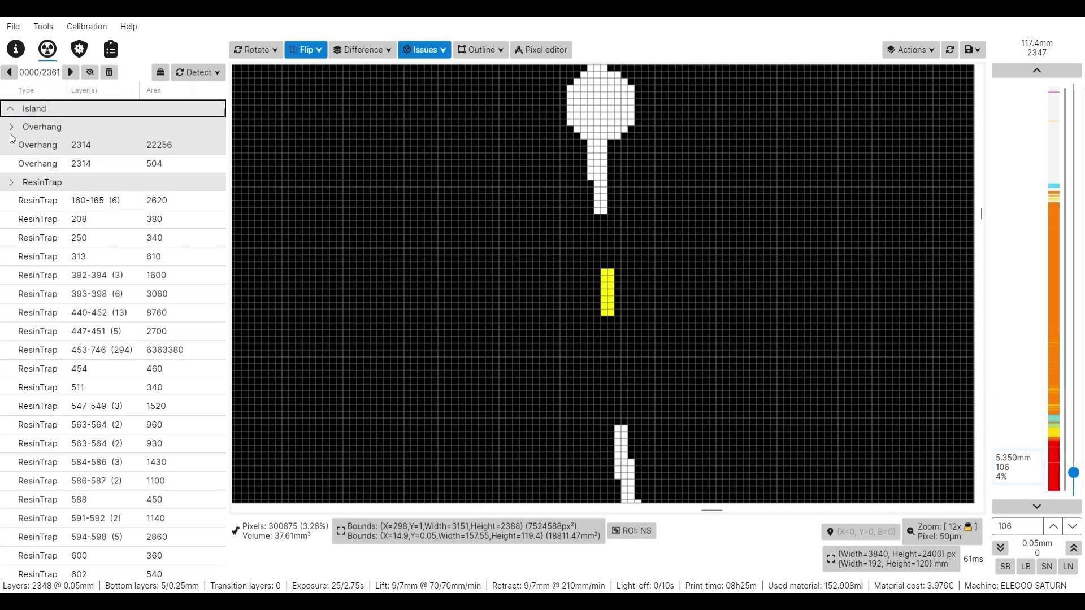
pyautogui.click(13, 127)
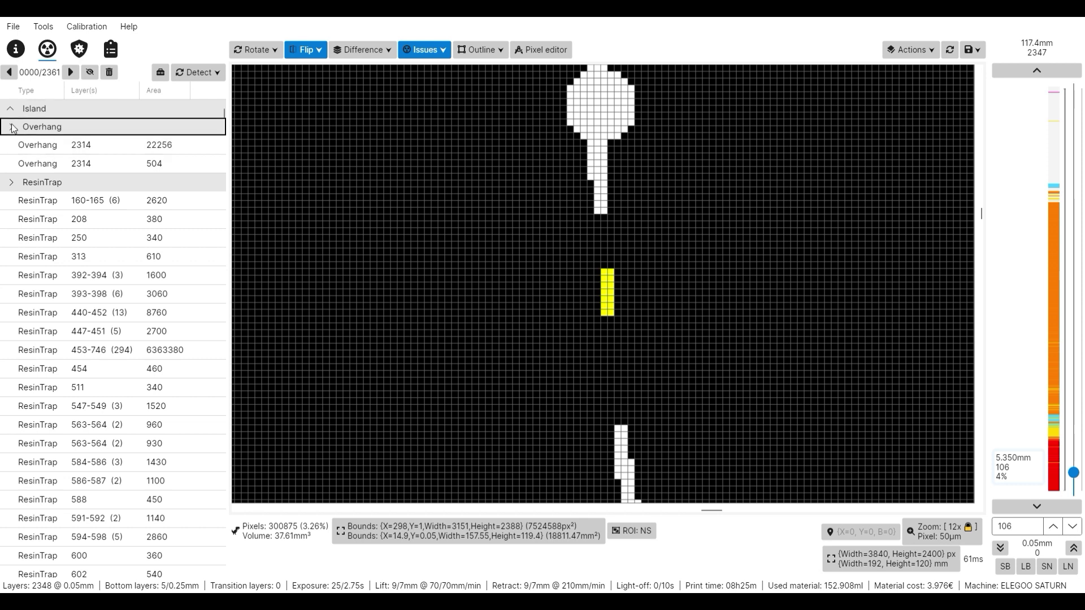
pyautogui.click(11, 128)
pyautogui.click(11, 147)
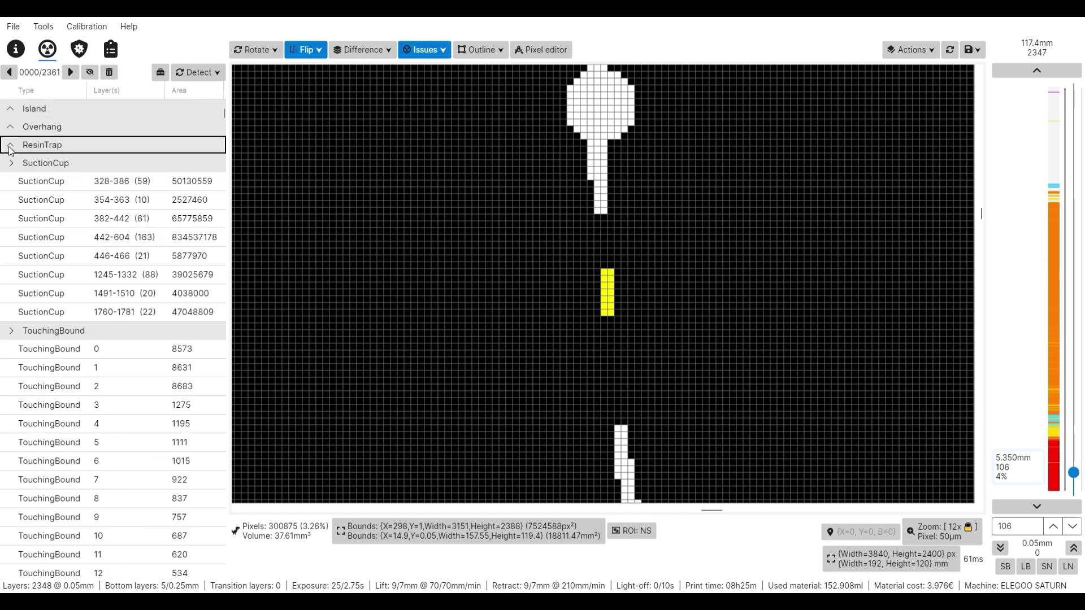
pyautogui.click(11, 164)
pyautogui.click(11, 182)
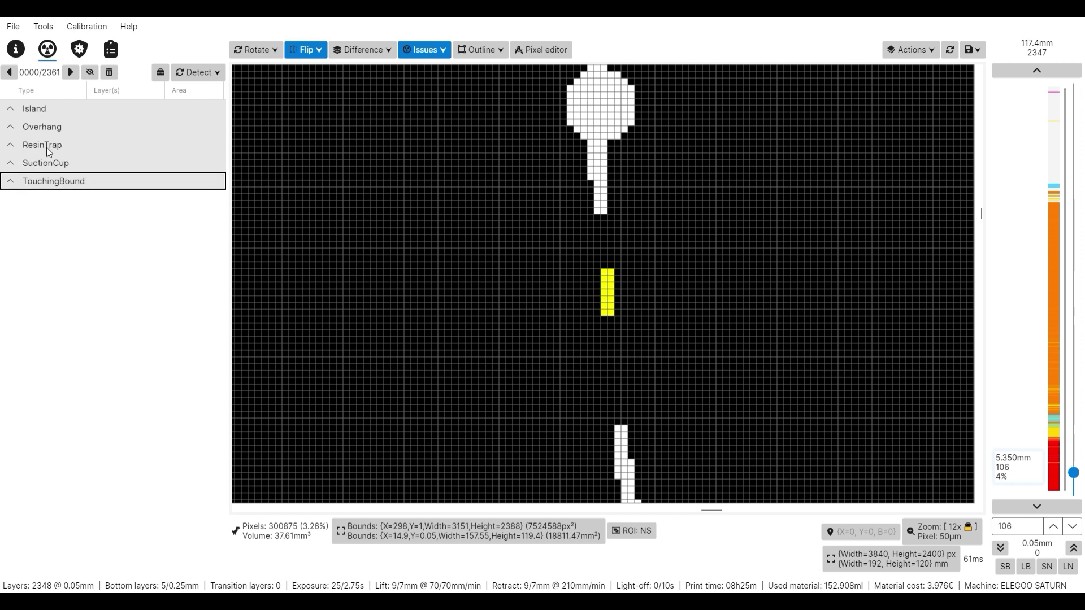
pyautogui.click(12, 147)
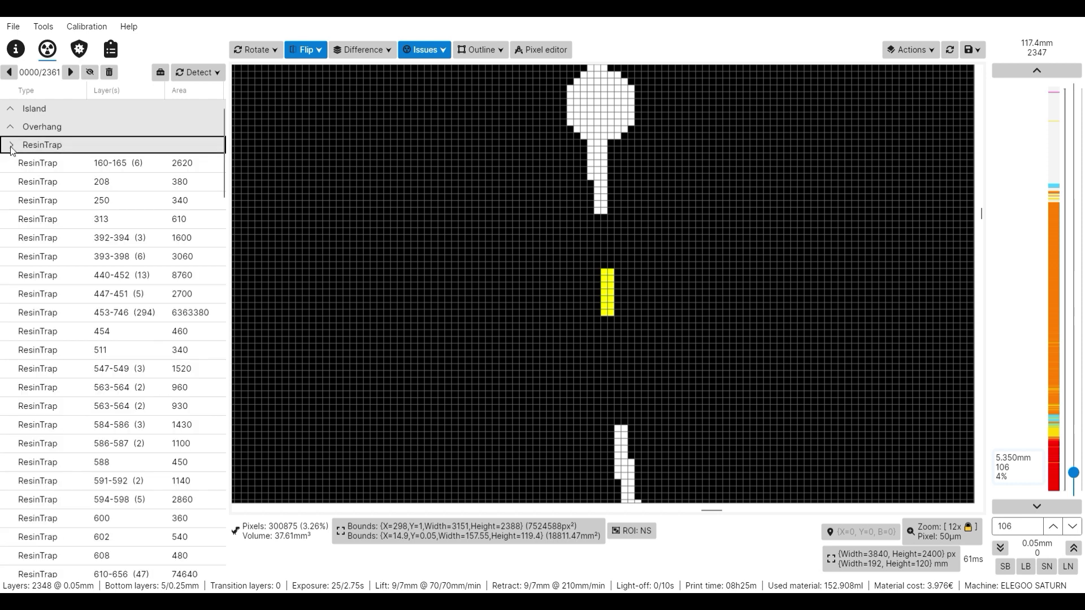
# - Inspect the large resin trap on layers 453–746 and the layers above it
pyautogui.click(186, 314)
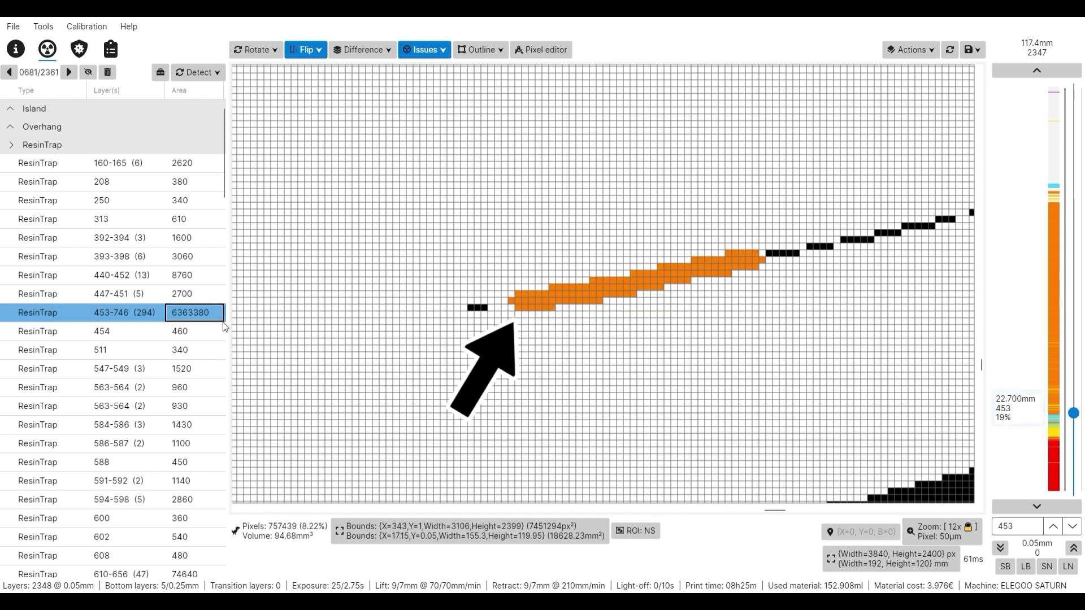
pyautogui.scroll(-3, 693, 270)
pyautogui.scroll(-5, 694, 269)
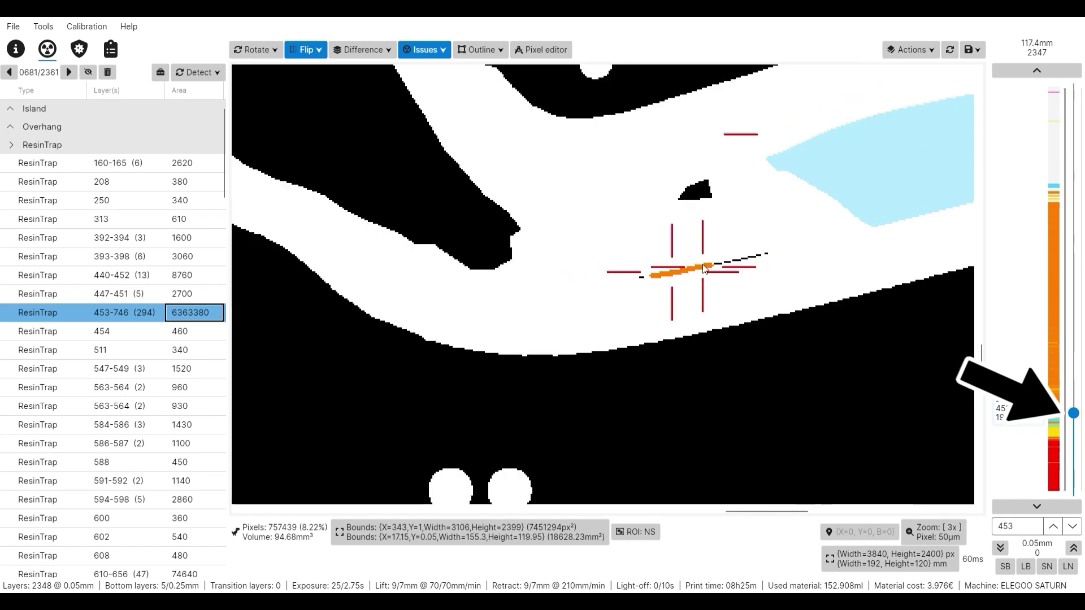
pyautogui.moveTo(1073, 413); pyautogui.dragTo(1073, 306)
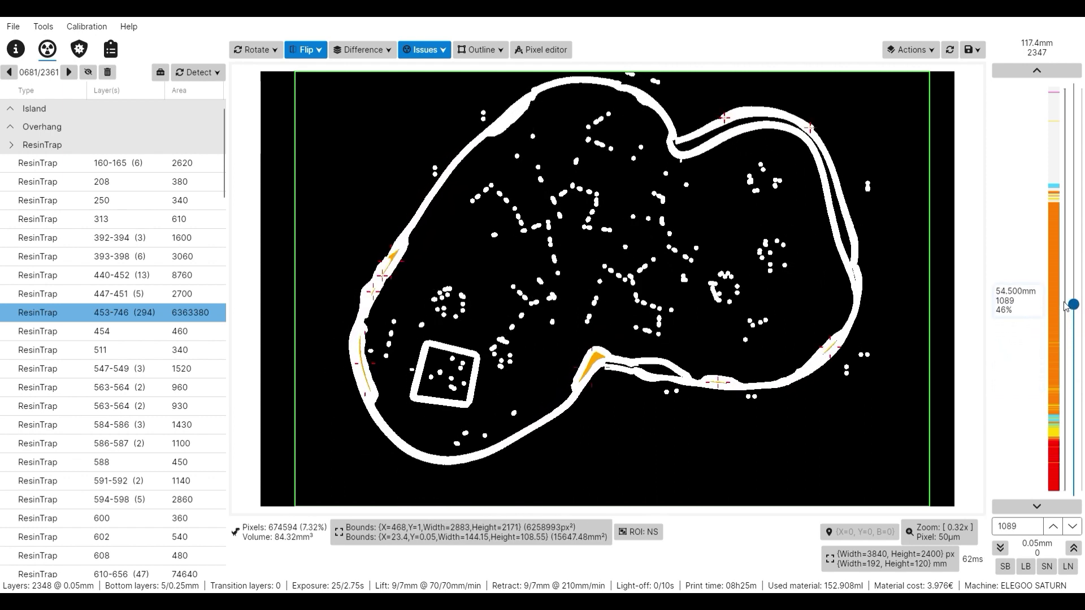
# - View the resin traps near layer 454 and on layers 160–165
pyautogui.click(114, 212)
pyautogui.click(97, 165)
pyautogui.scroll(-10, 158, 294)
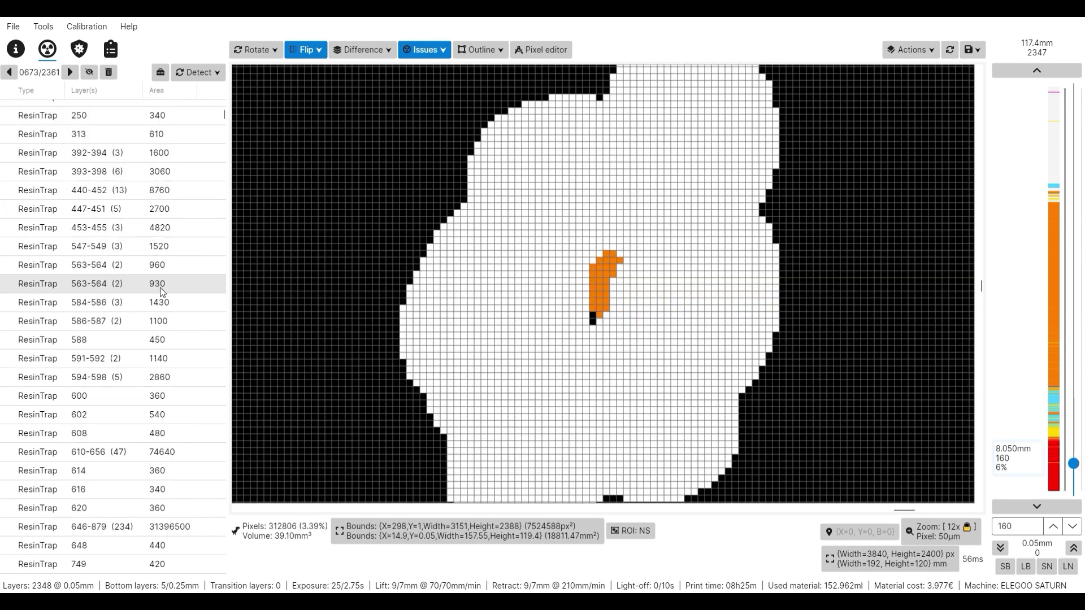
pyautogui.scroll(-15, 160, 318)
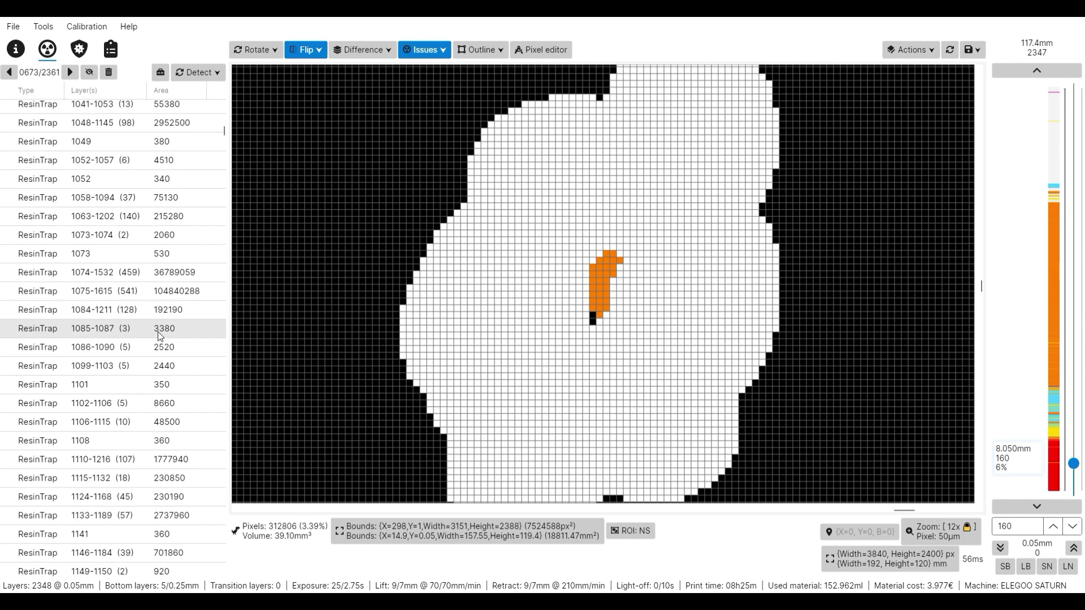
pyautogui.scroll(-8, 157, 350)
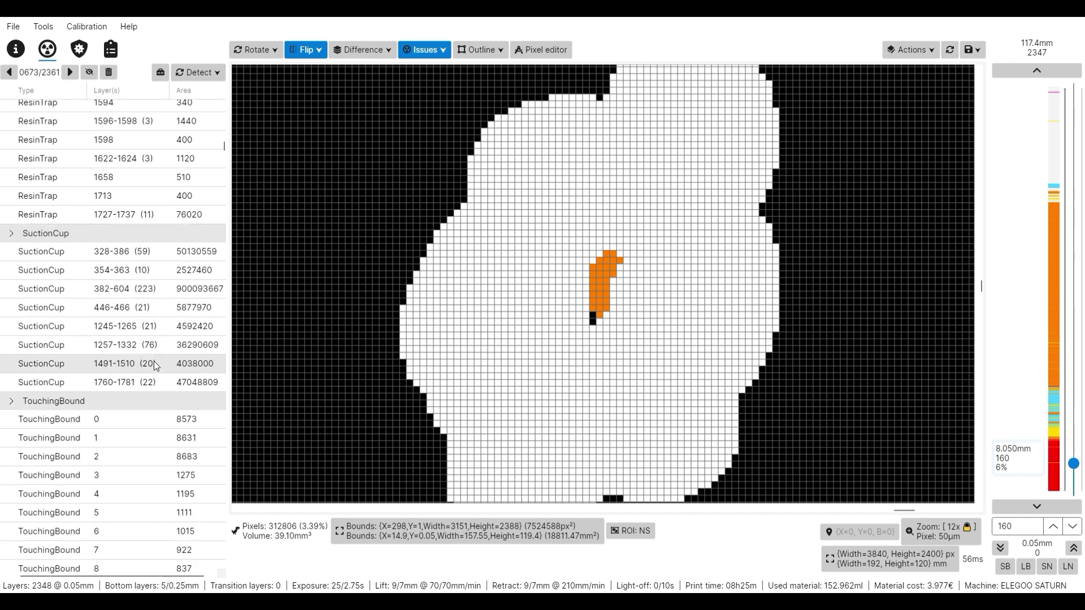
# - Fill all selected resin traps and apply the seven pixel edits sealing layer 1255's gap
pyautogui.keyDown('shift'); pyautogui.click(156, 356); pyautogui.keyUp('shift')
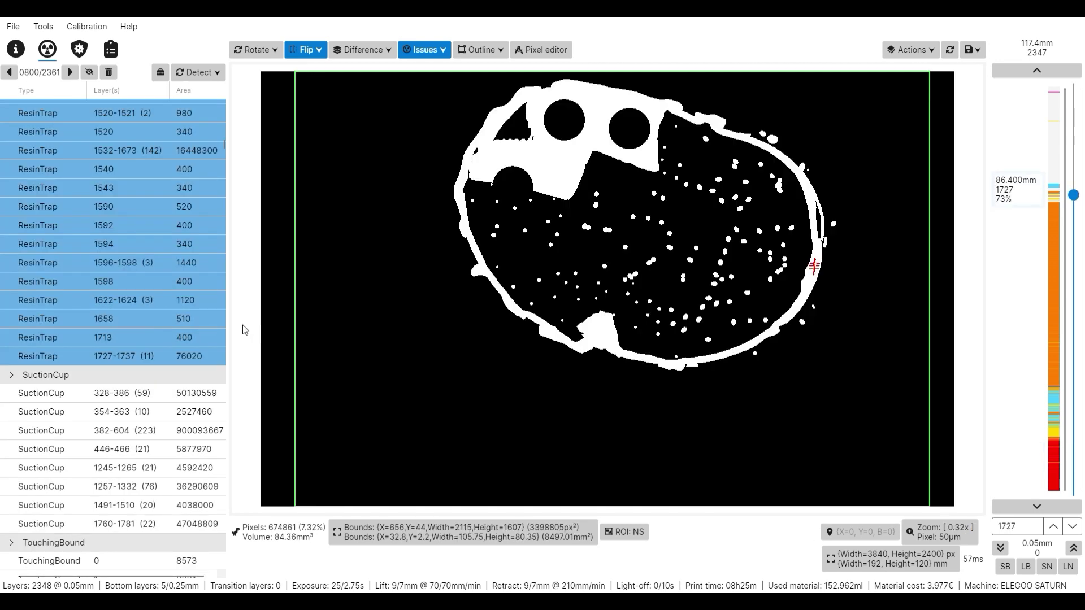
pyautogui.press('Delete')
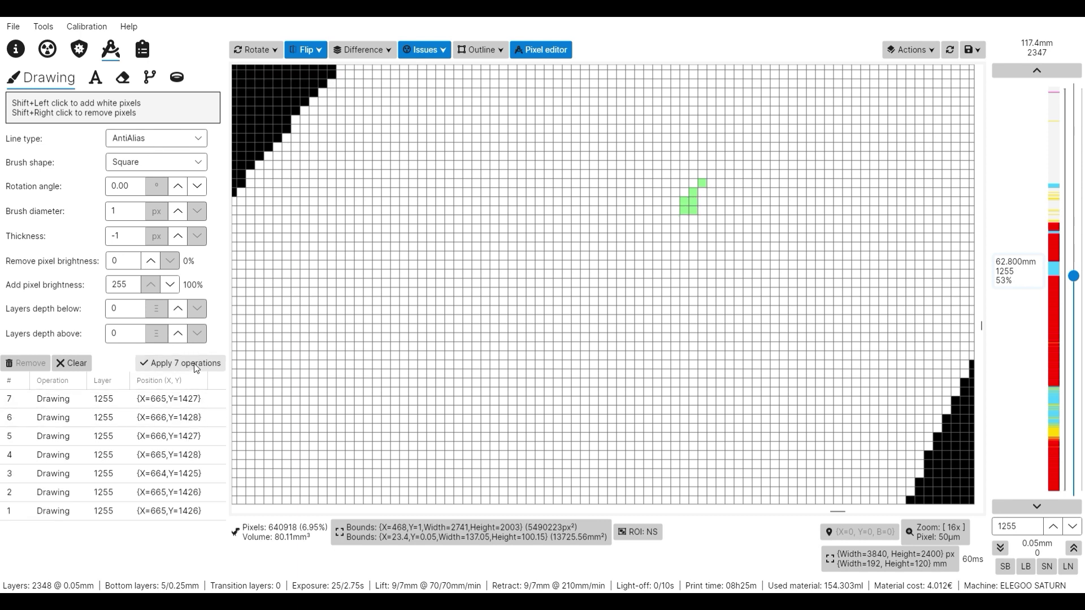
pyautogui.press('Return')
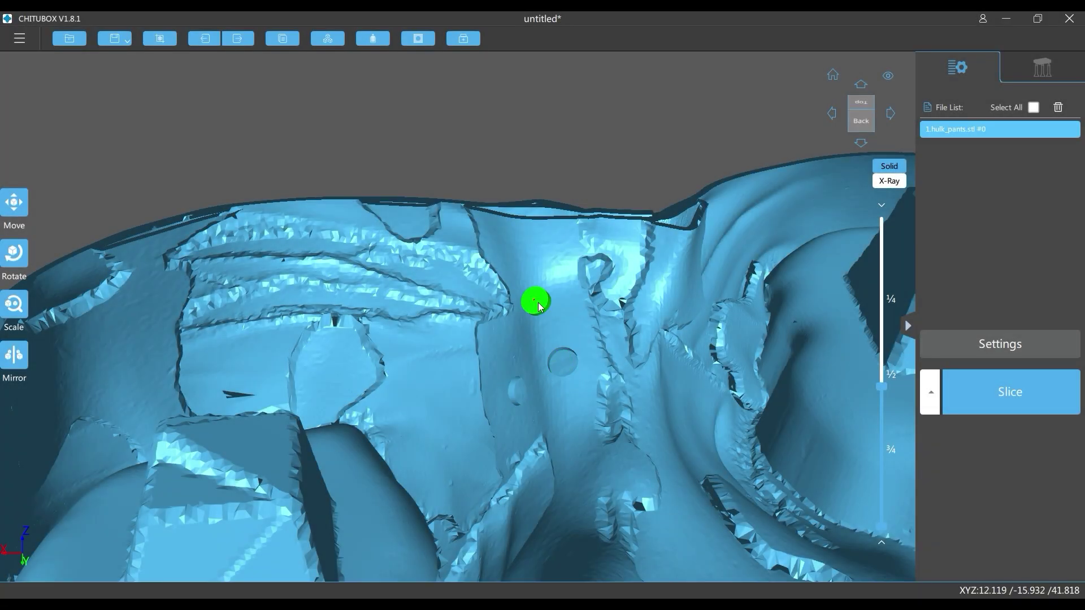
# - Dig two neighbouring drain holes through the hollow pants shell
pyautogui.click(539, 304)
pyautogui.moveTo(579, 429)
pyautogui.mouseDown(button='right')
pyautogui.moveTo(577, 416)
pyautogui.moveTo(426, 407)
pyautogui.moveTo(428, 487)
pyautogui.mouseUp(button='right')
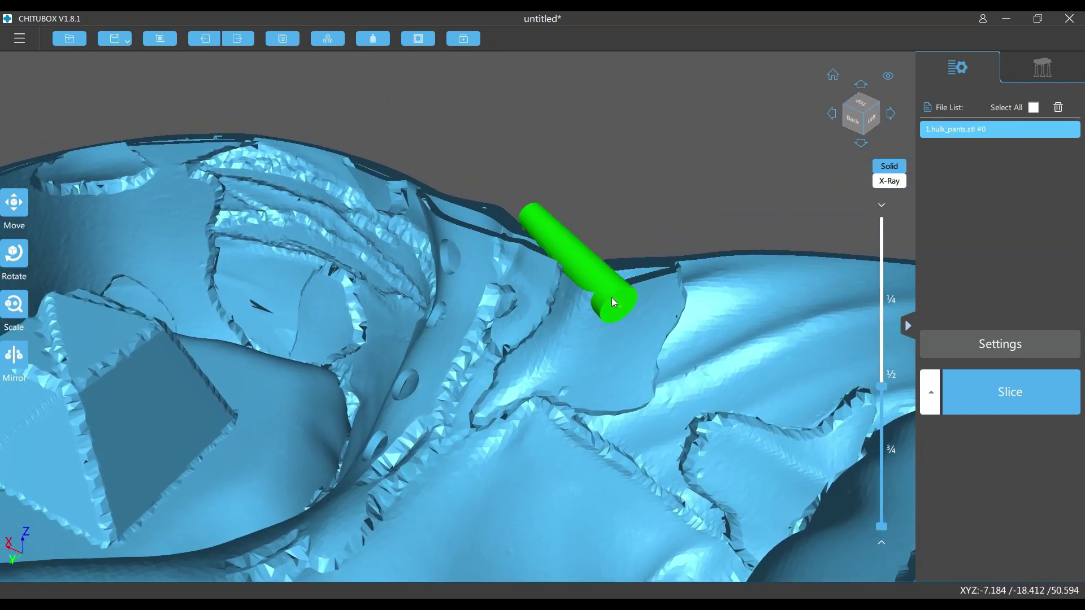
pyautogui.click(632, 317)
pyautogui.scroll(-3, 592, 368)
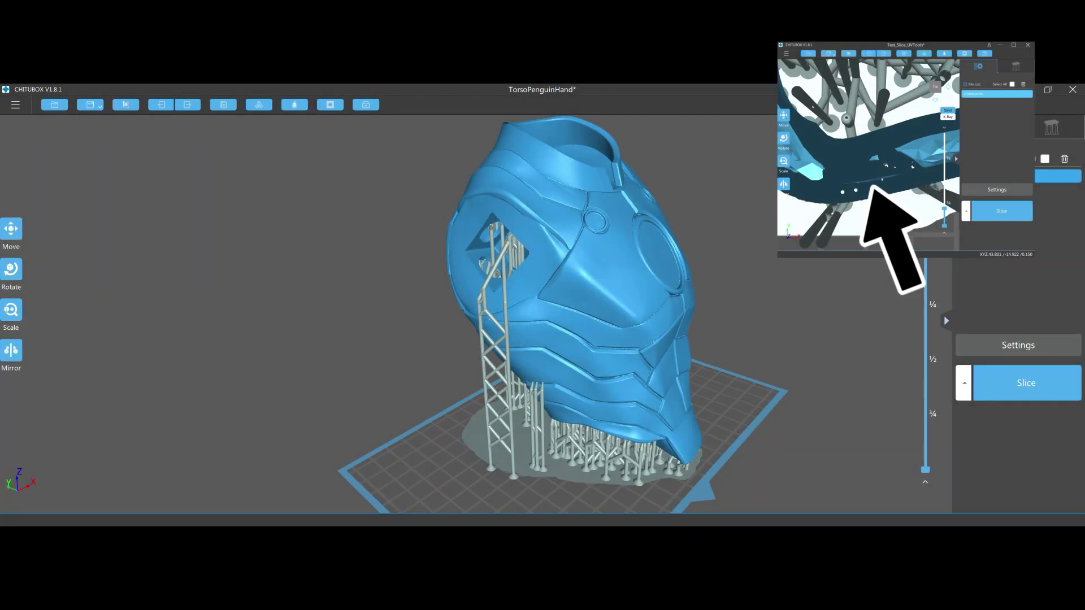
# - Cut the torso preview down to about layer 1099 and zoom in on the inner wall gap
pyautogui.moveTo(925, 290); pyautogui.dragTo(926, 383)
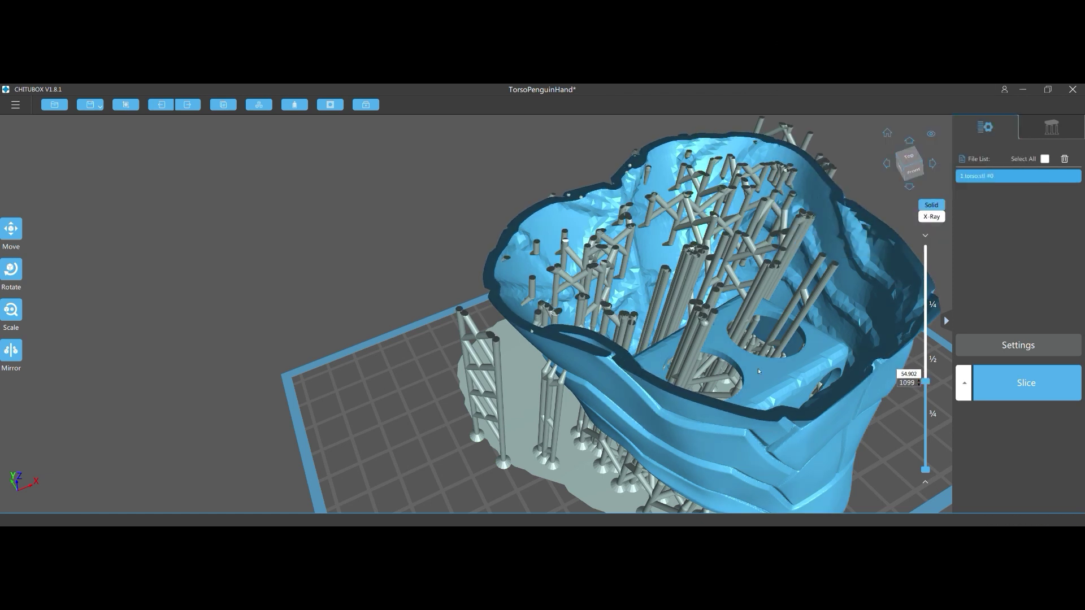
pyautogui.scroll(4, 612, 371)
pyautogui.scroll(3, 611, 371)
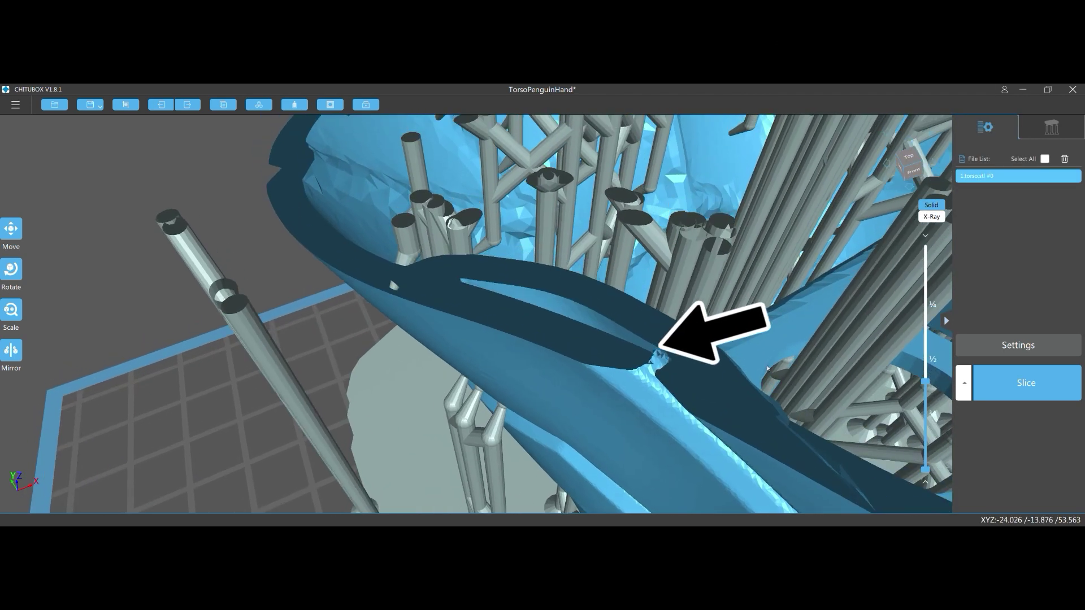